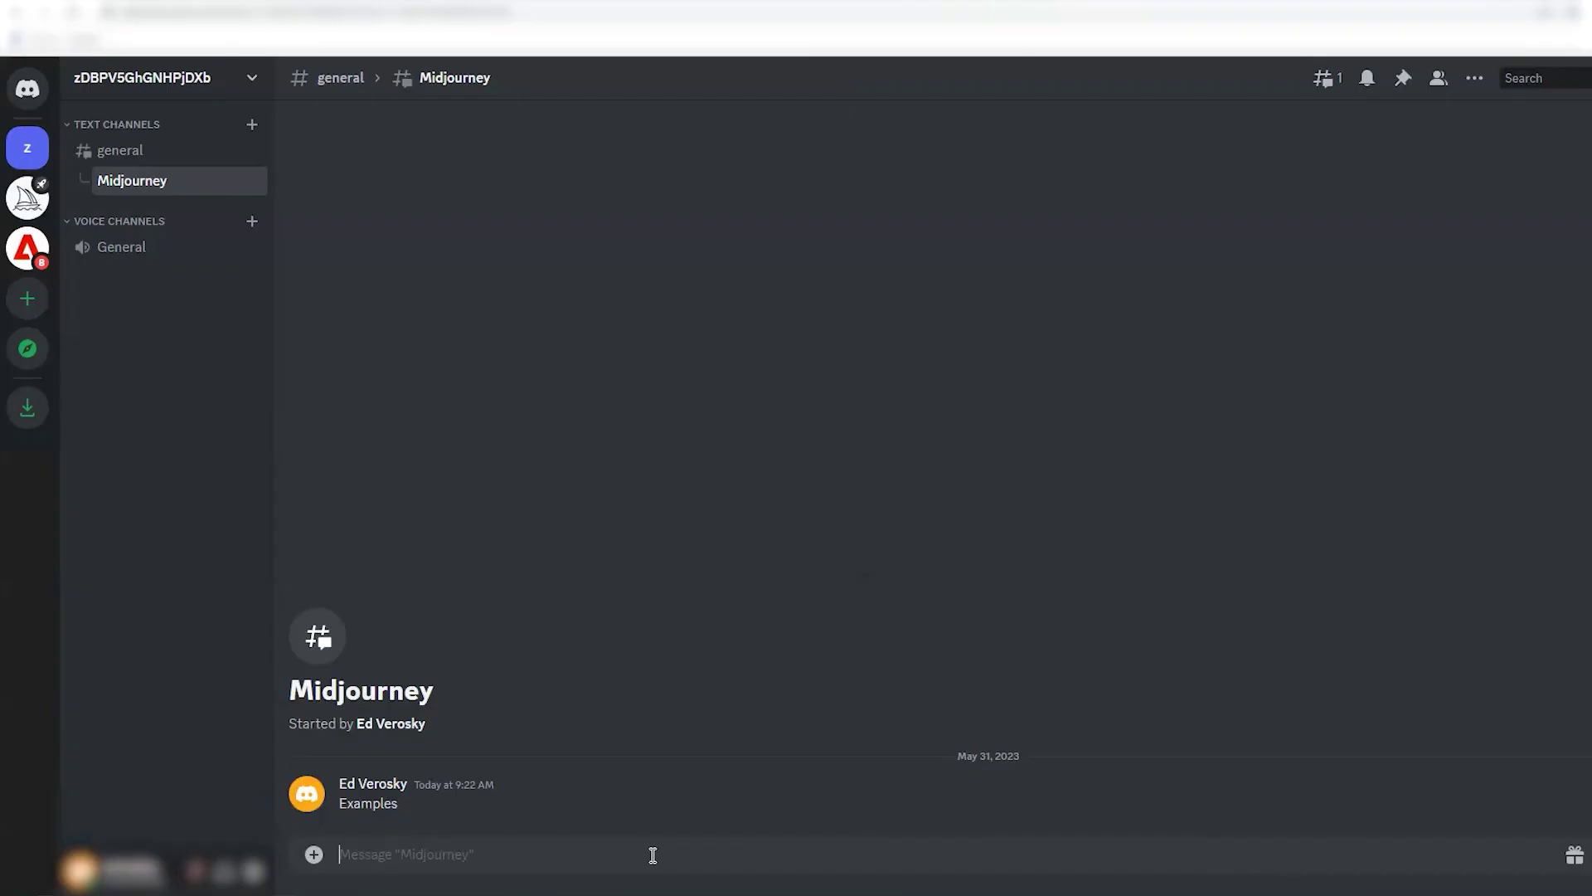
# Start the /imagine command in the Midjourney channel's message box.
pyautogui.write('/')
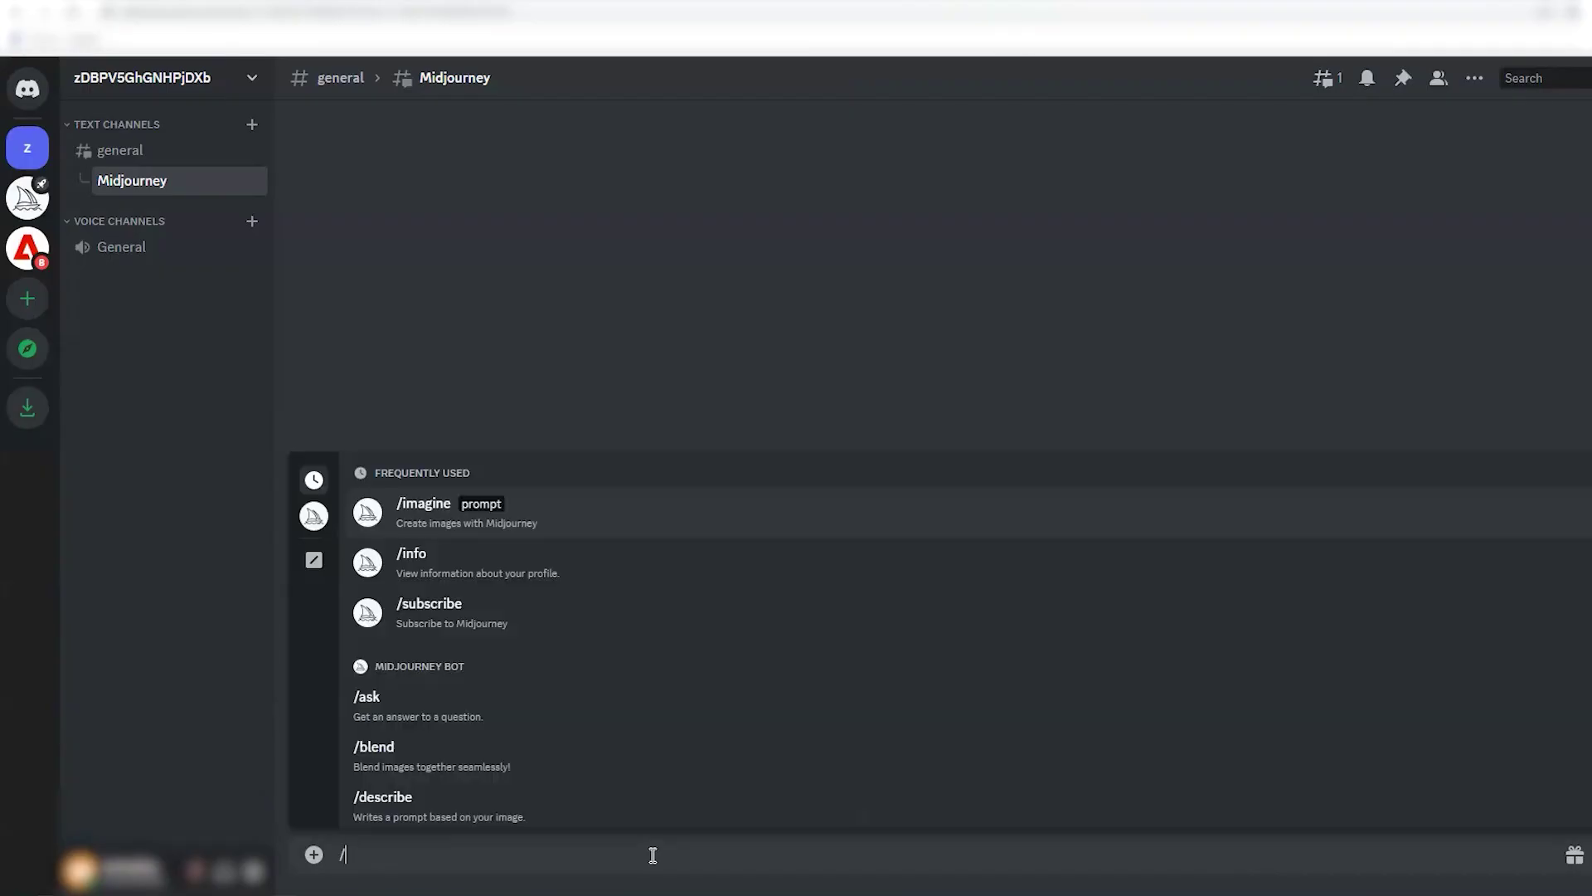
pyautogui.write('ima')
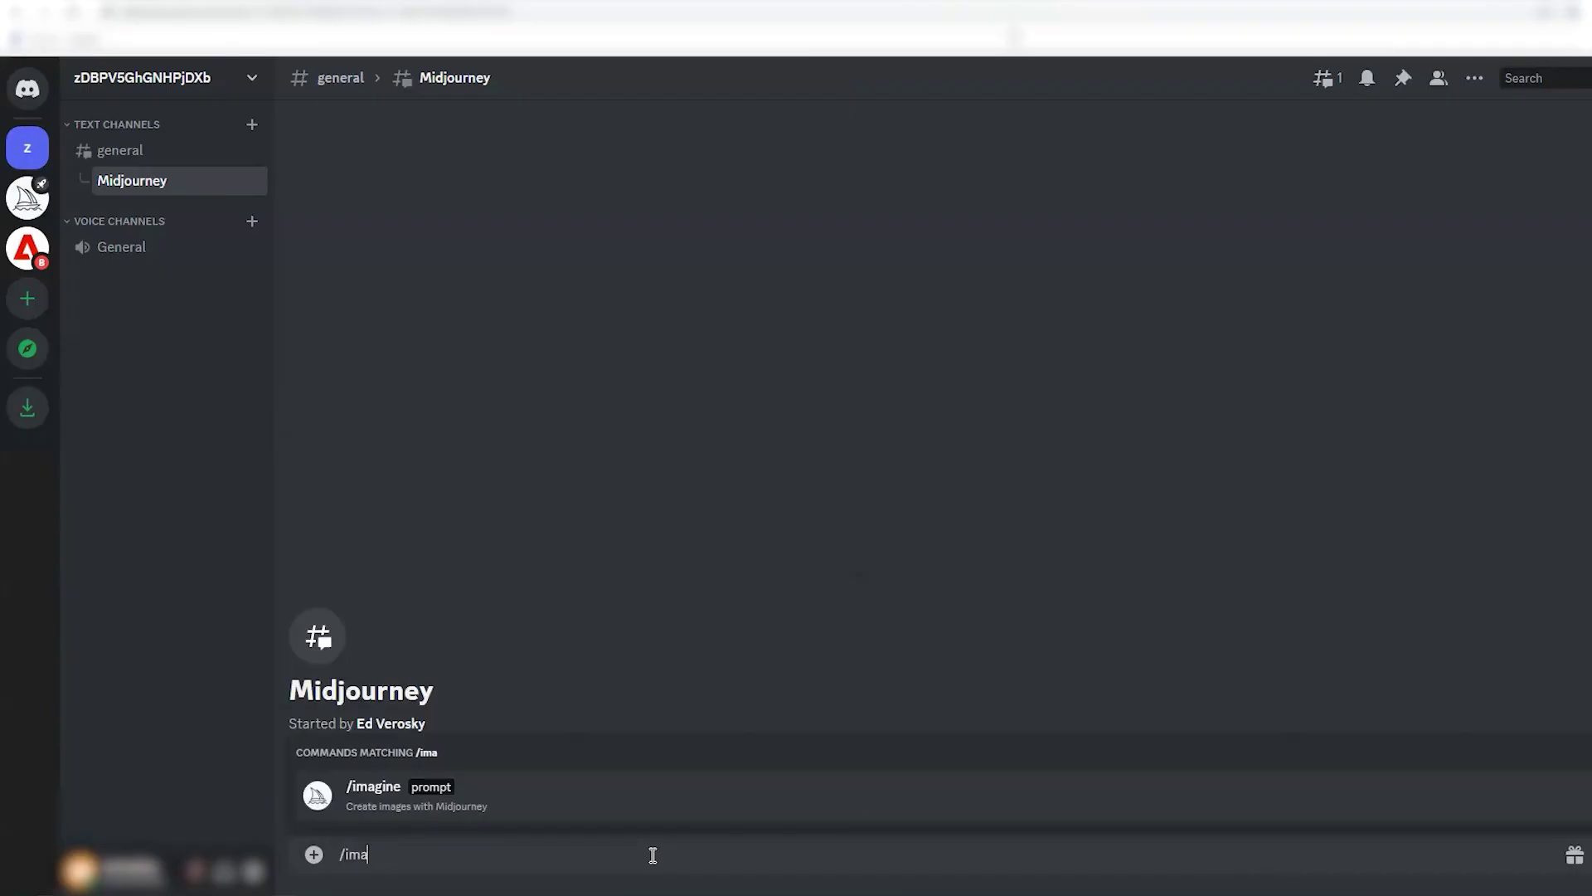
pyautogui.write('gine')
# Generate images for '25-year-old female model, medium-length brown hair, cowgirl outfit, barn scene --v 5.1'.
pyautogui.click(462, 792)
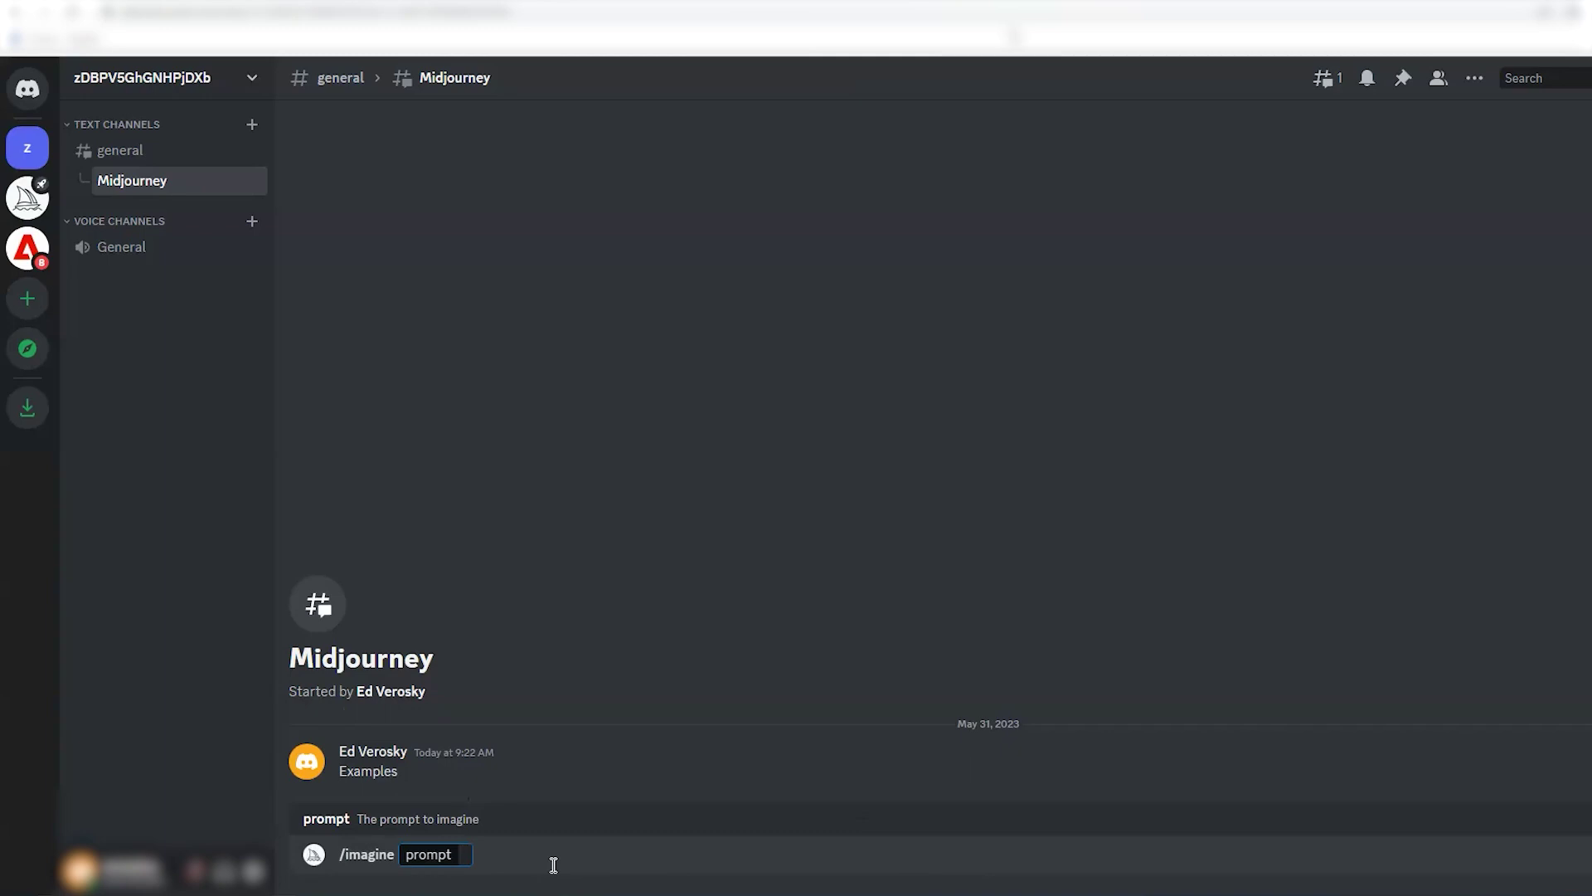
pyautogui.write('25-year-old female model, medium-length brown hair, cowgirl outfit, barn scene --v 5.1')
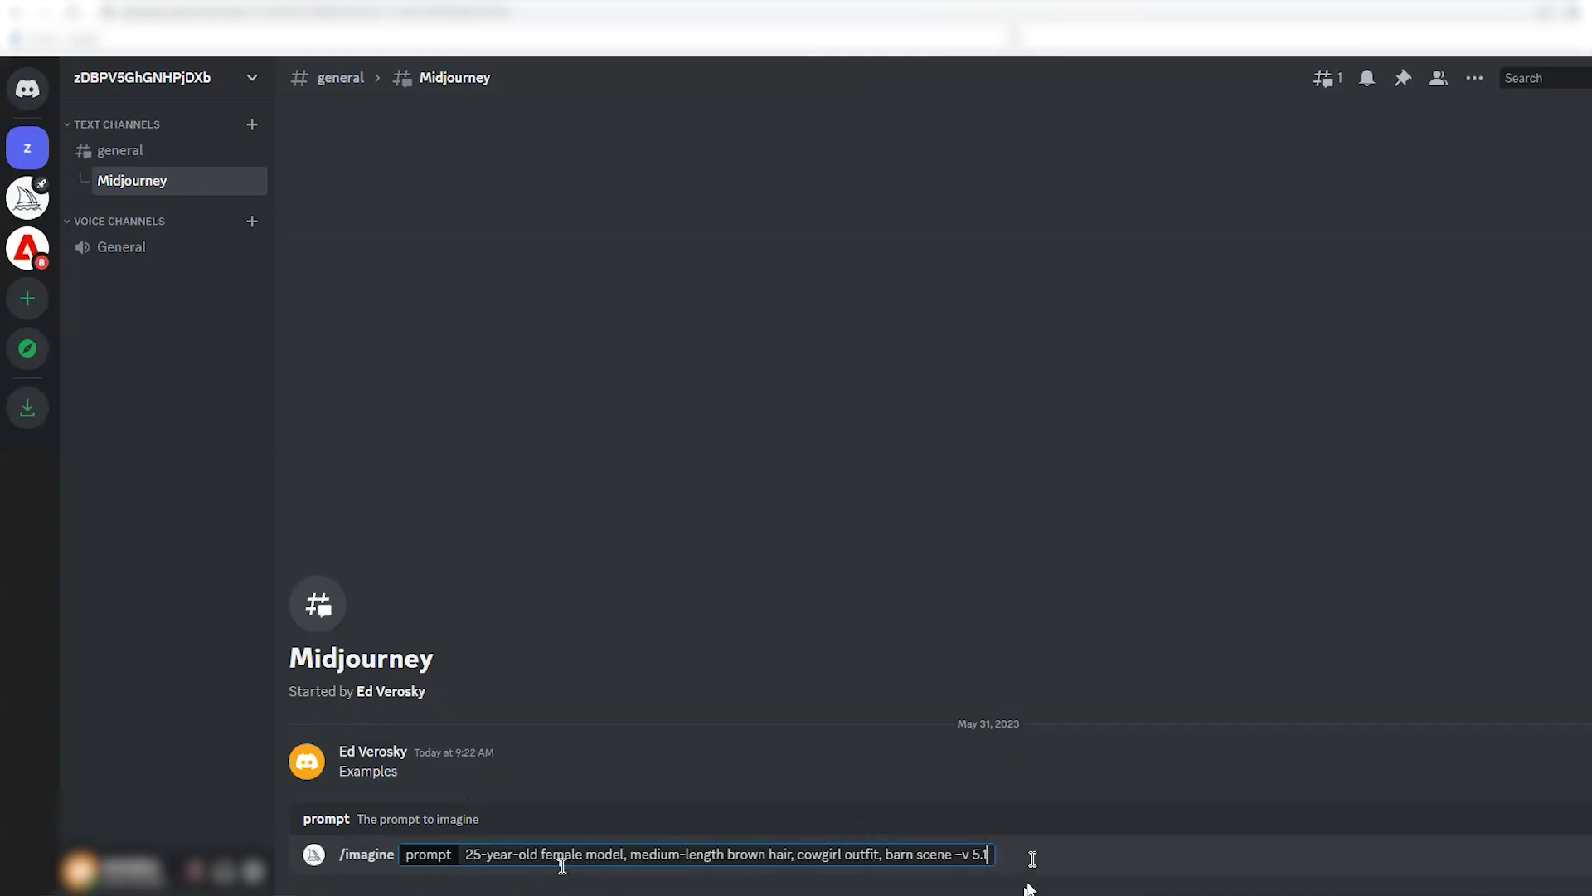
pyautogui.press('Return')
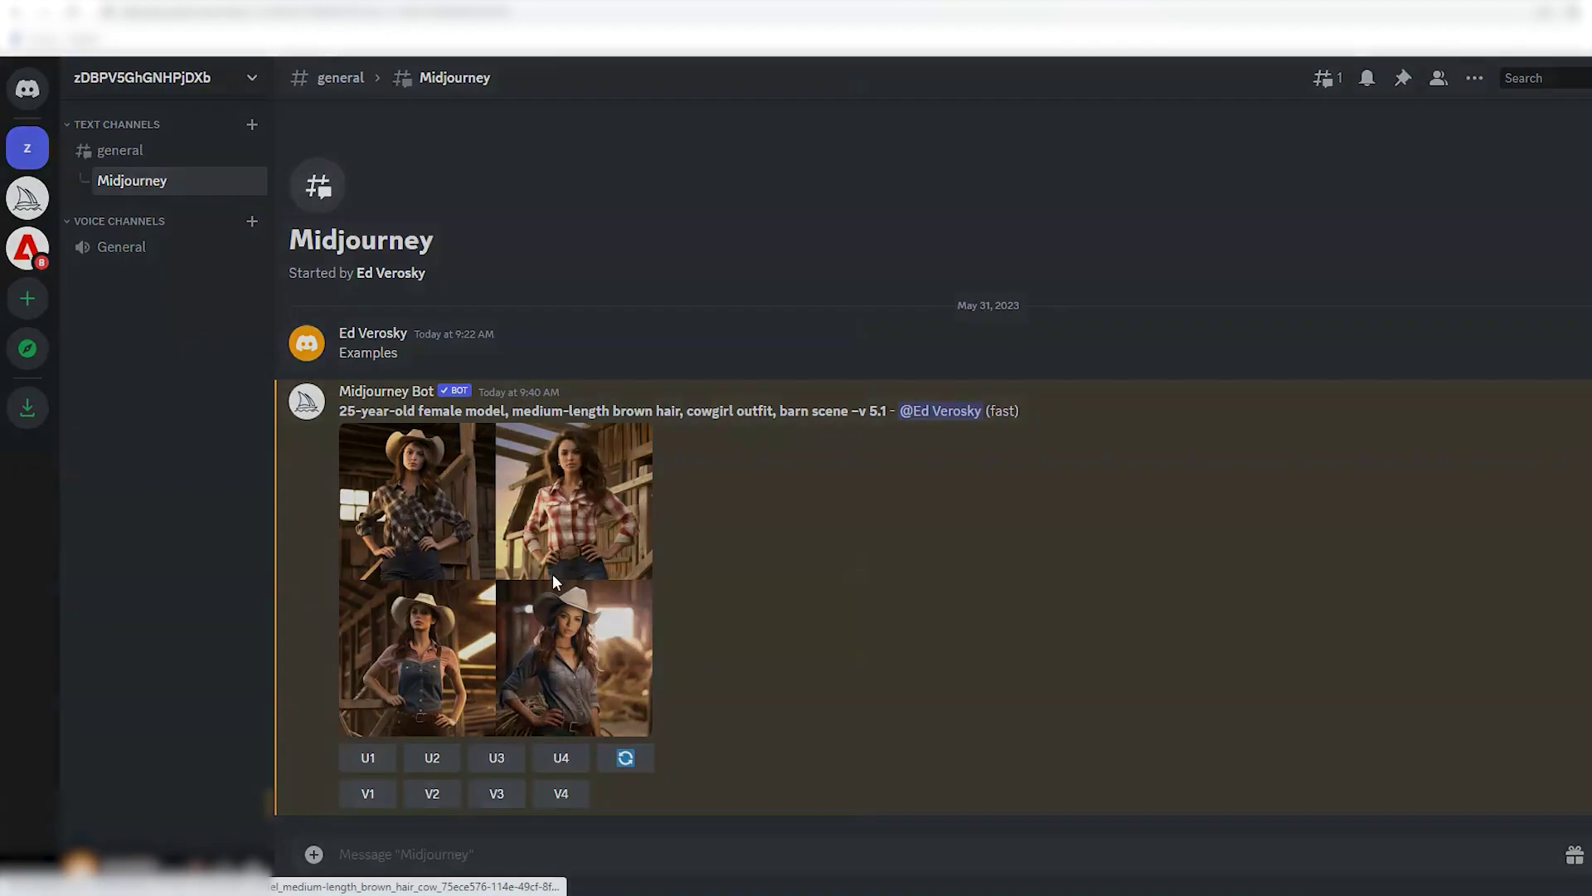
# Inspect the cowgirl grid full-size in the browser, then make V4 variations and open them.
pyautogui.click(554, 581)
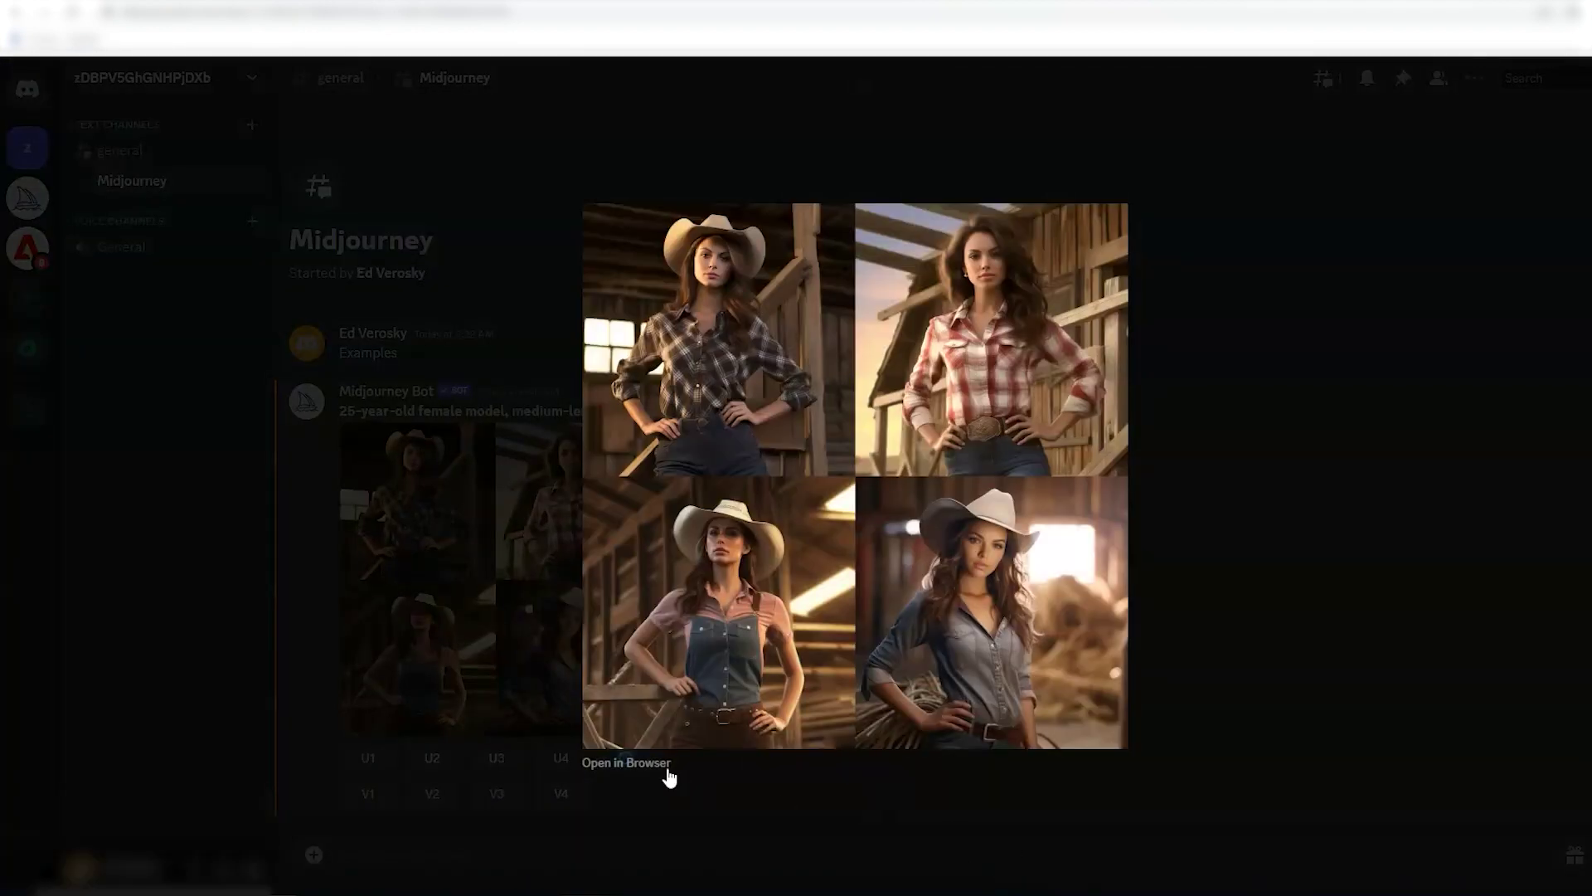
pyautogui.click(626, 762)
pyautogui.click(1102, 142)
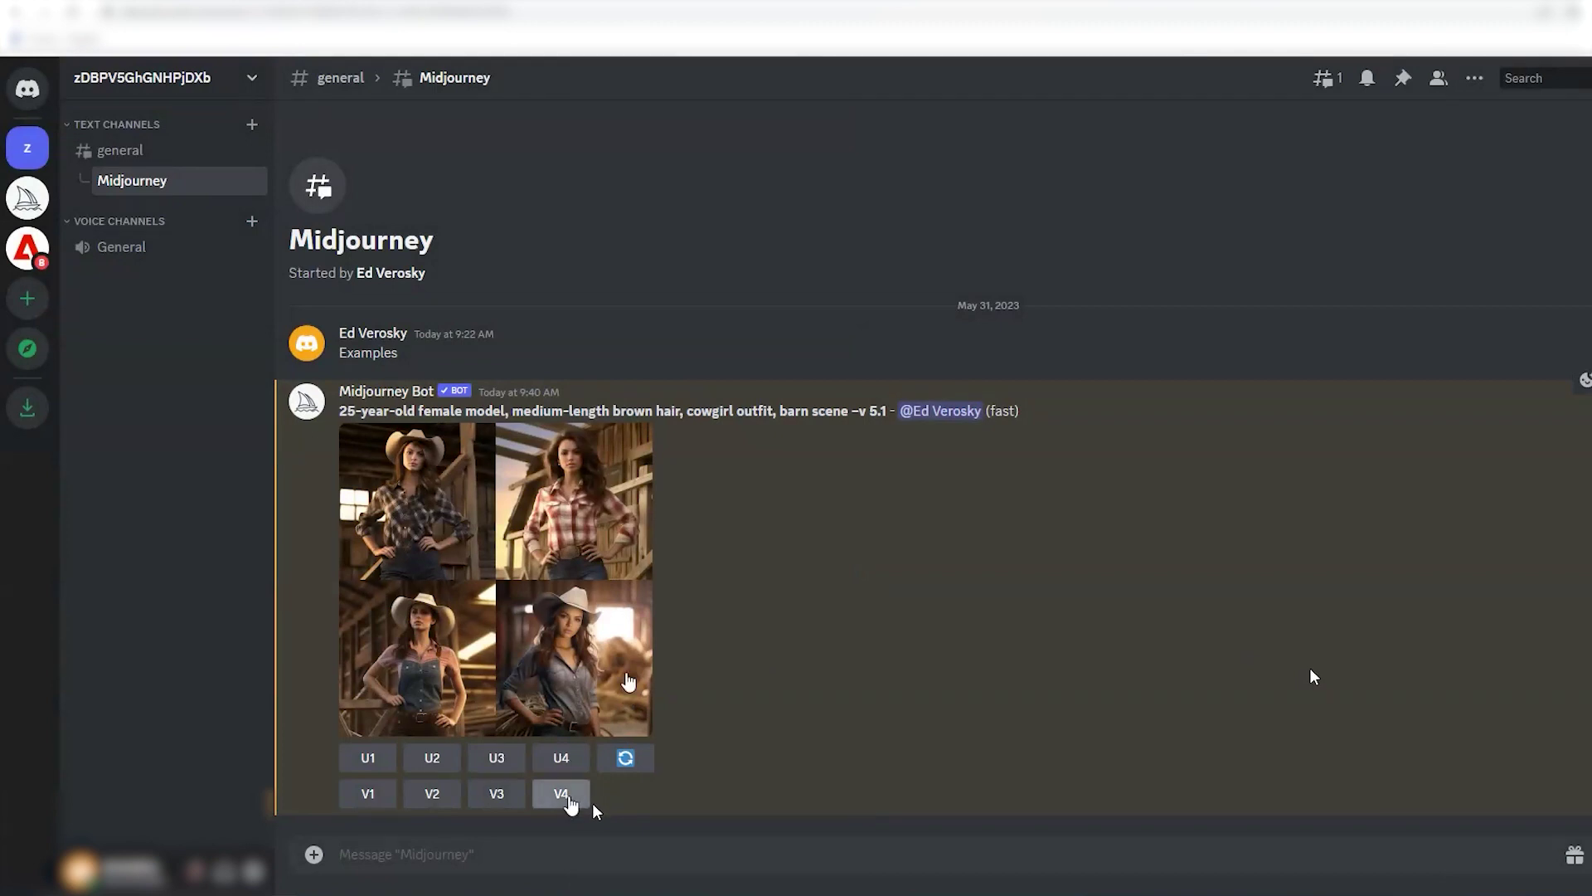
pyautogui.click(569, 796)
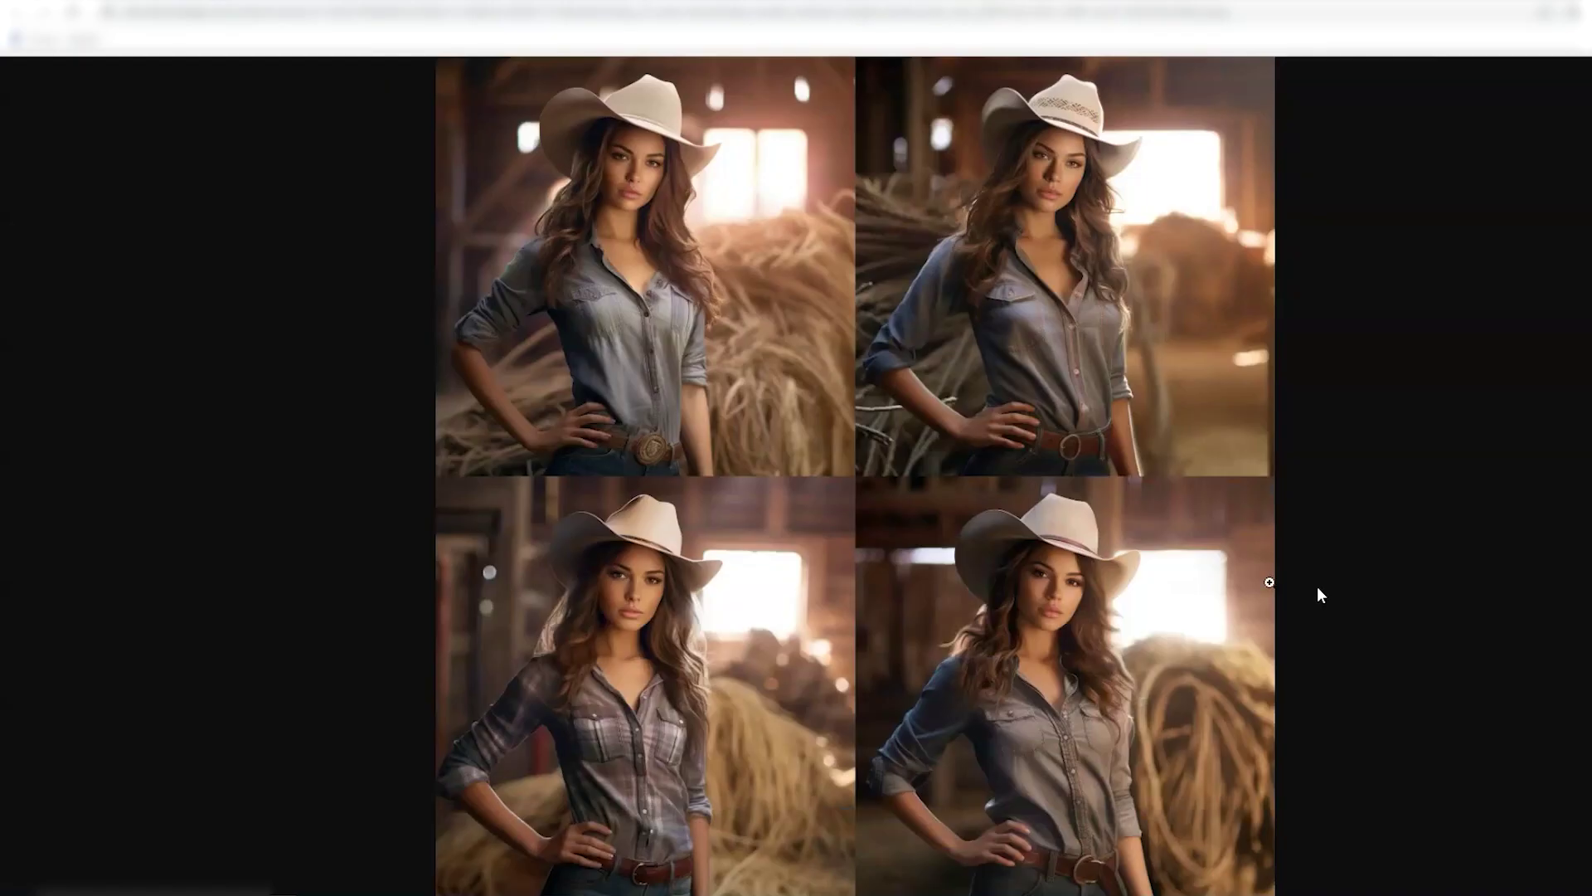
pyautogui.click(1316, 585)
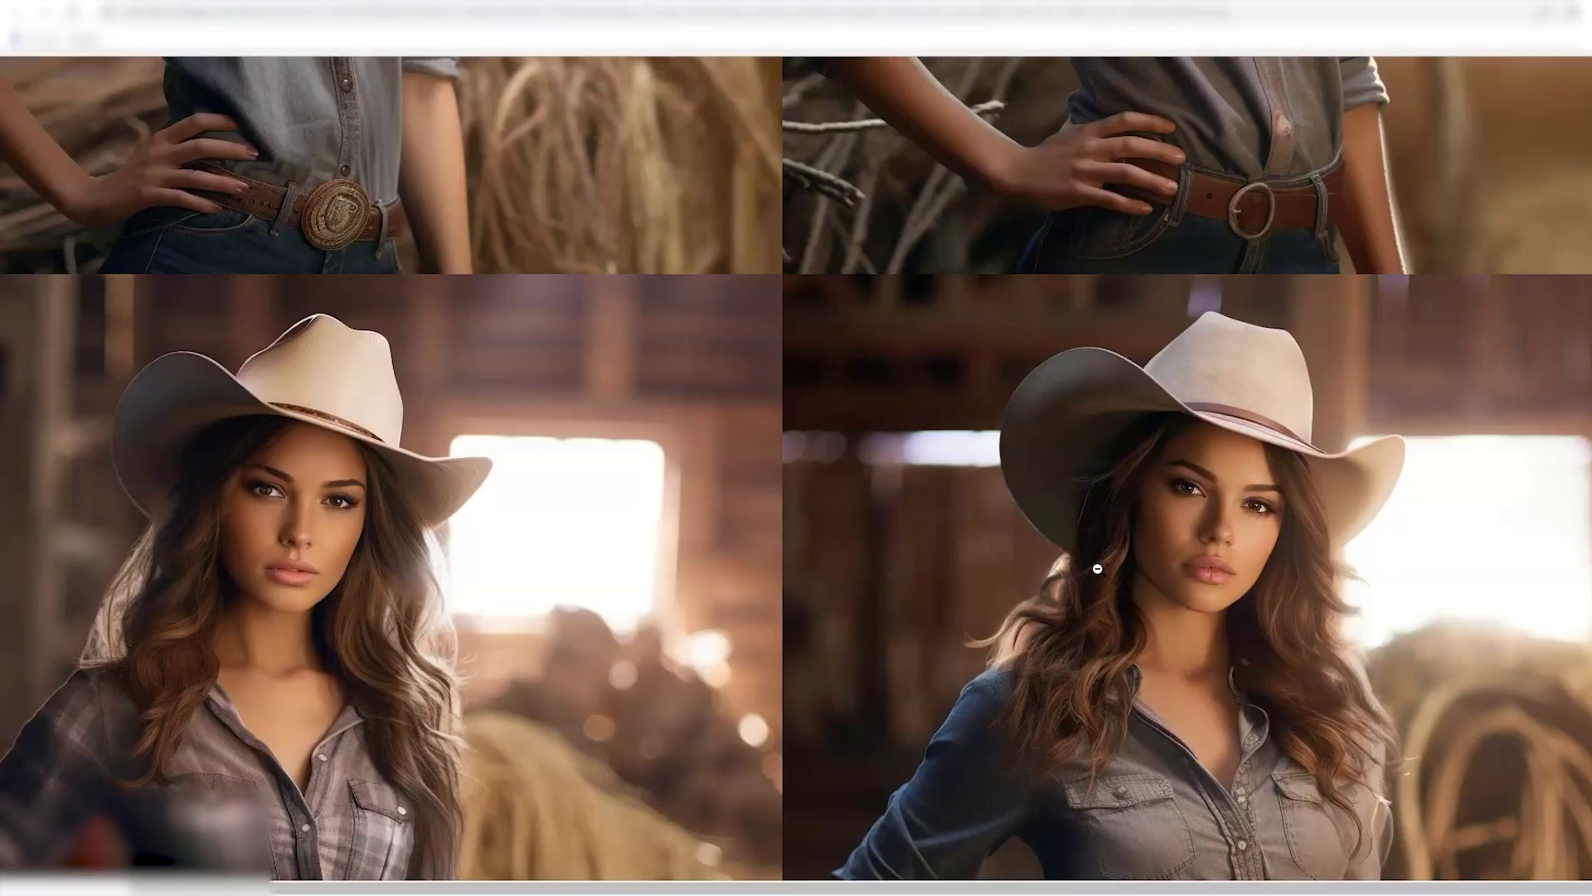
# Make V2 variations of the second cowgirl image and view the plaid-shirt grid full-size.
pyautogui.scroll(-1, 1172, 612)
pyautogui.scroll(-3, 1171, 611)
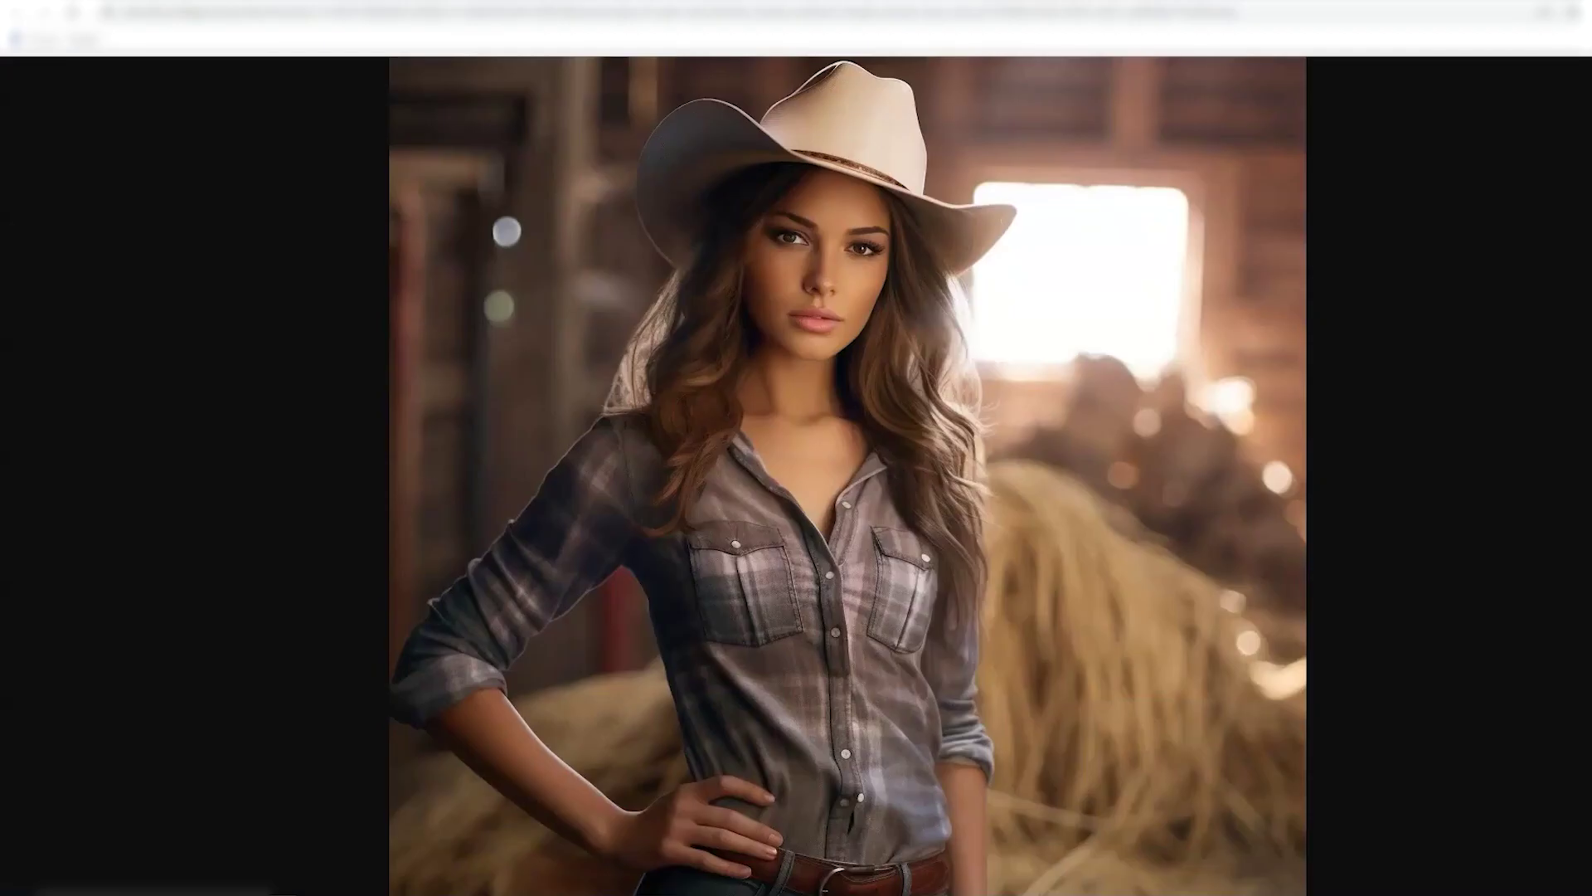
pyautogui.scroll(1, 895, 475)
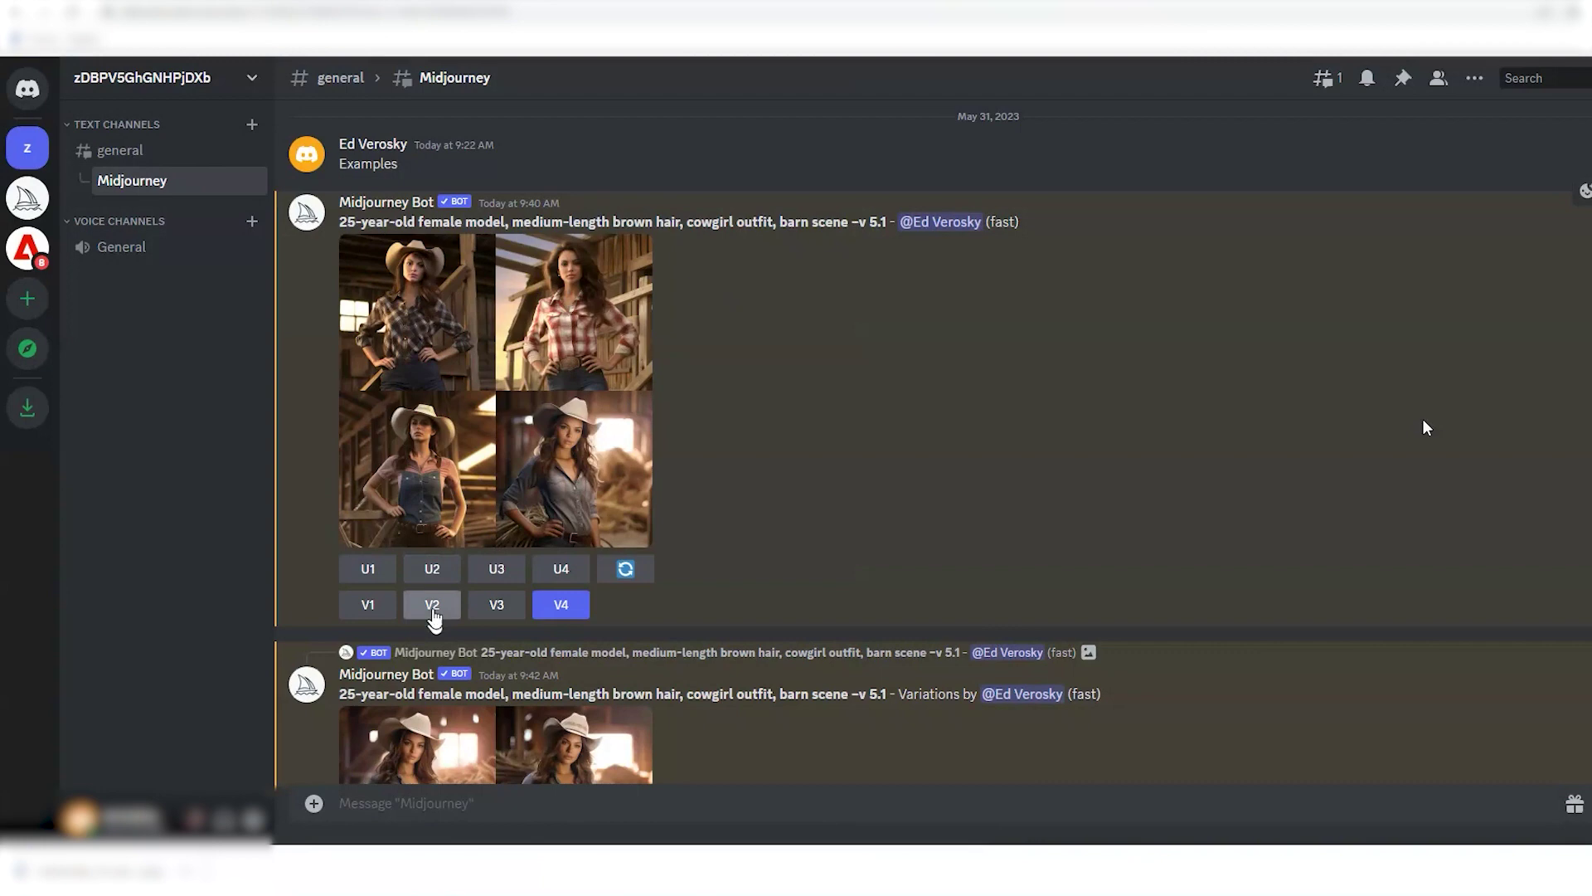
pyautogui.click(432, 604)
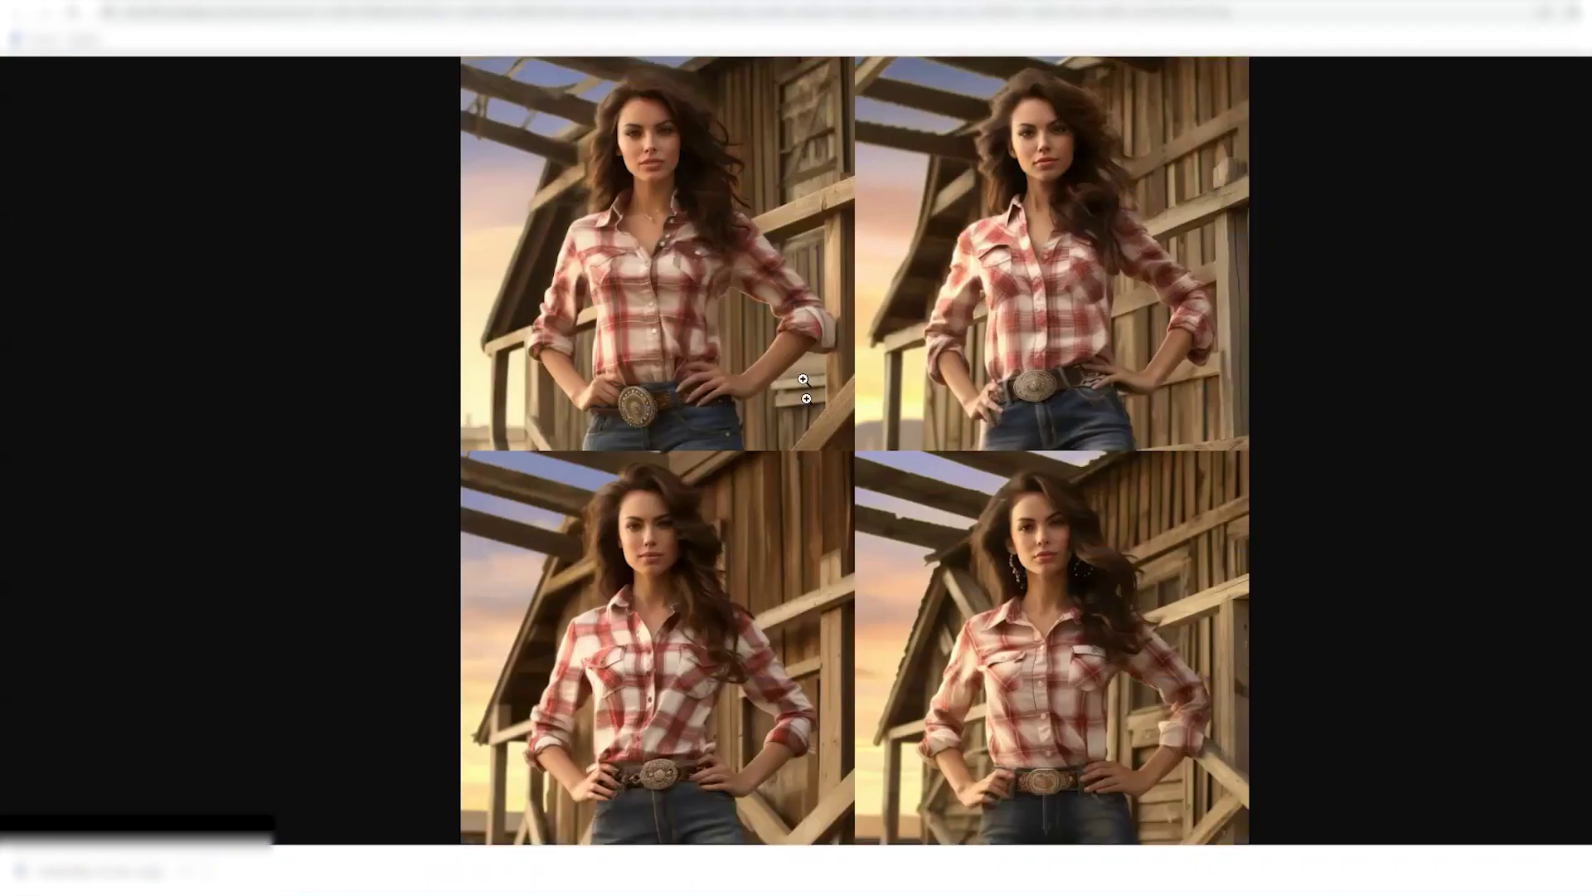
pyautogui.click(874, 461)
pyautogui.scroll(3, 874, 460)
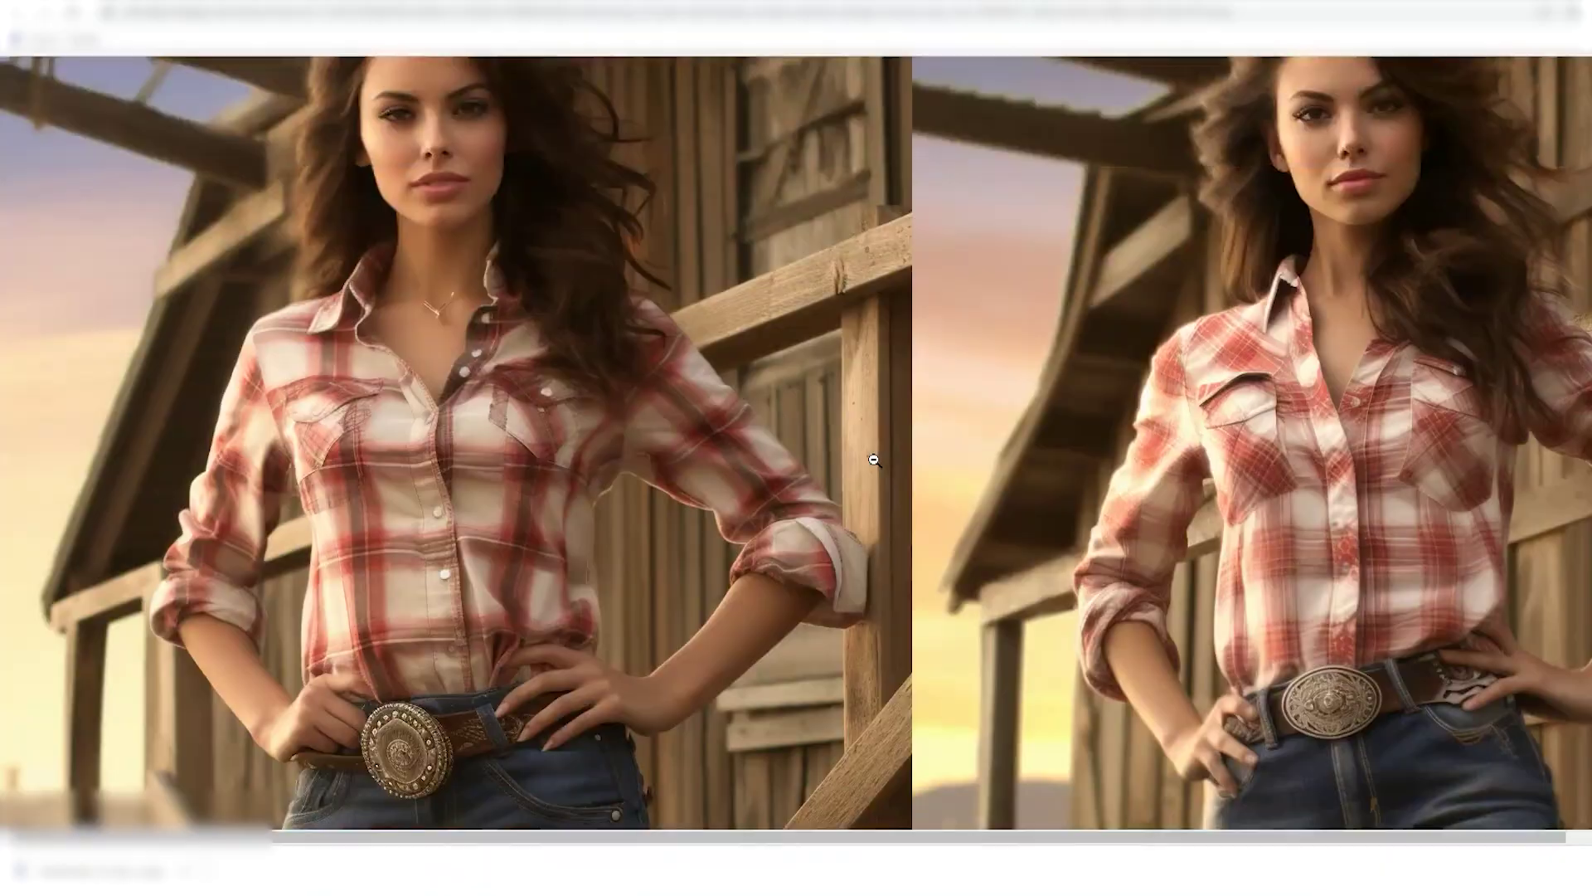
pyautogui.scroll(2, 874, 460)
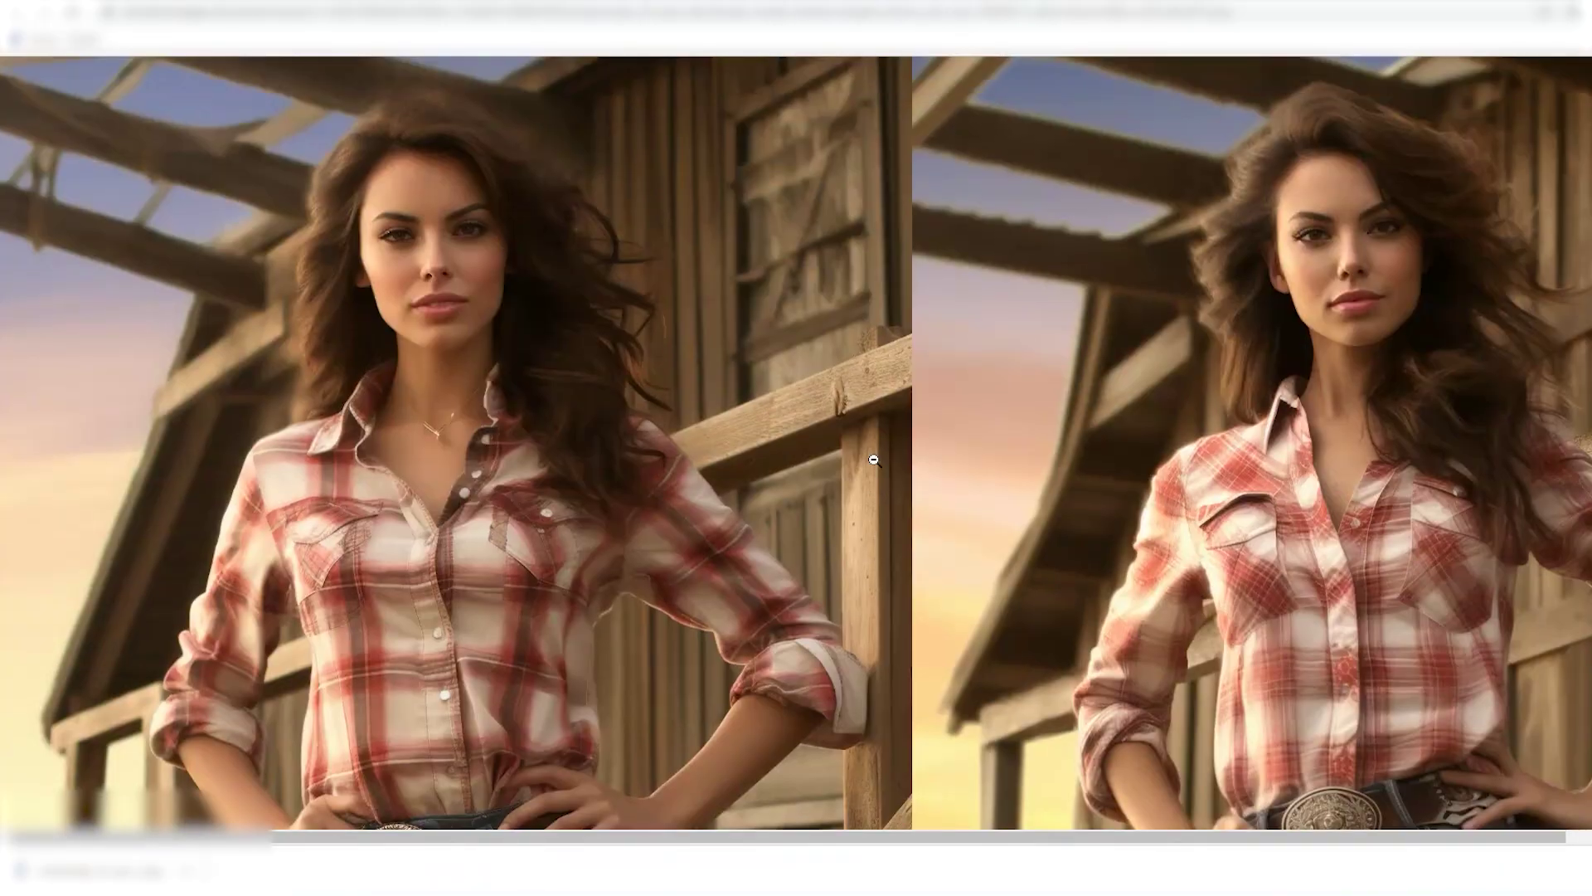
pyautogui.scroll(-1, 874, 460)
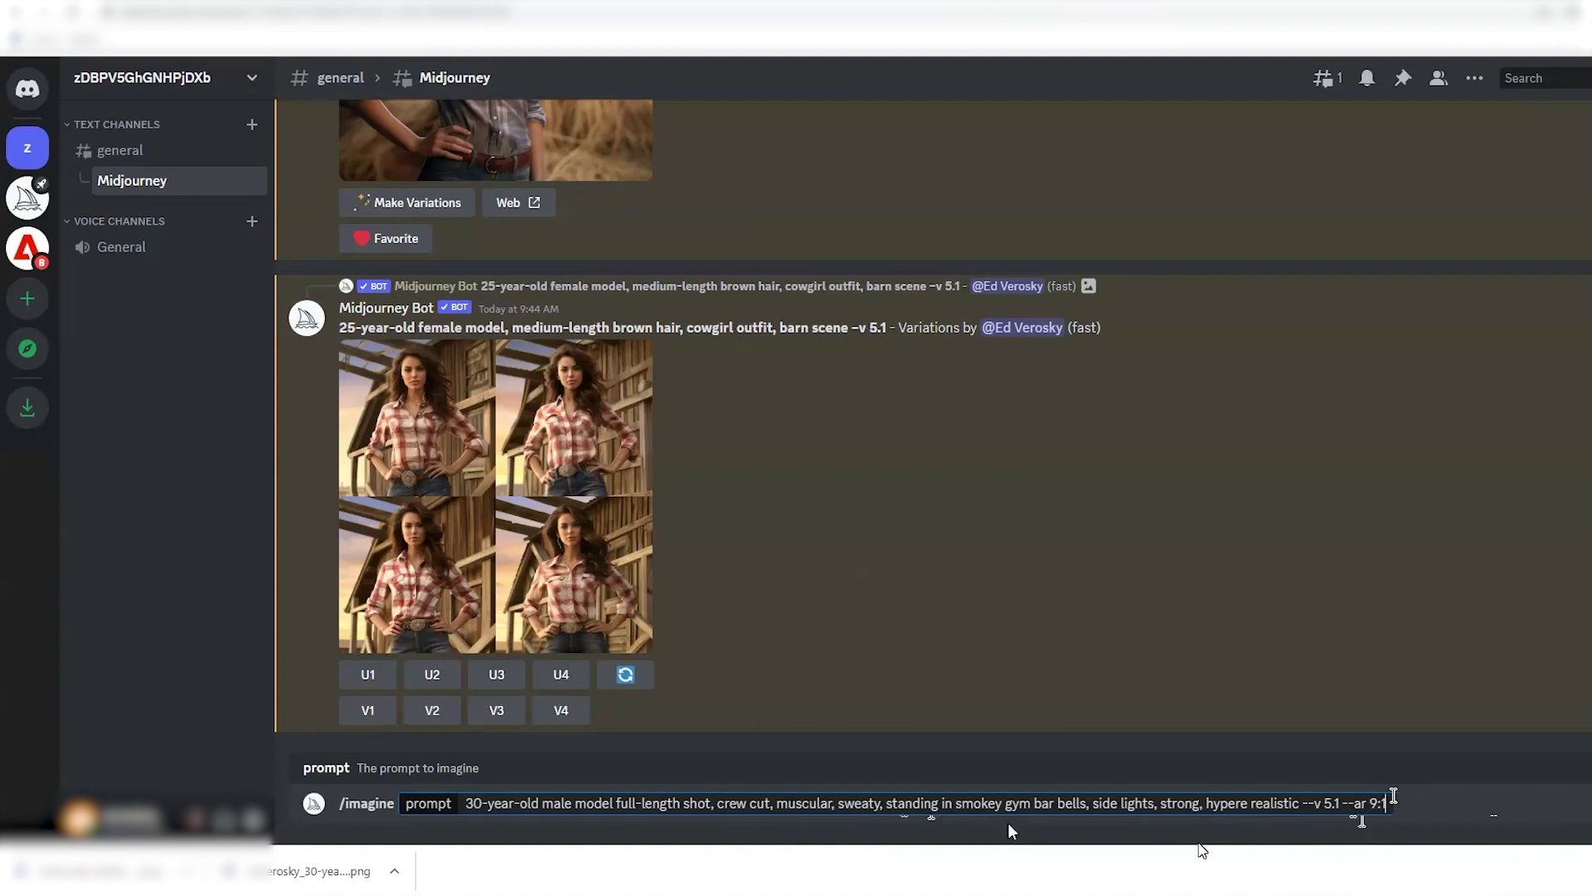
pyautogui.write('6')
# Submit the muscular crew-cut man in a smoky gym prompt at --ar 9:16.
pyautogui.press('Return')
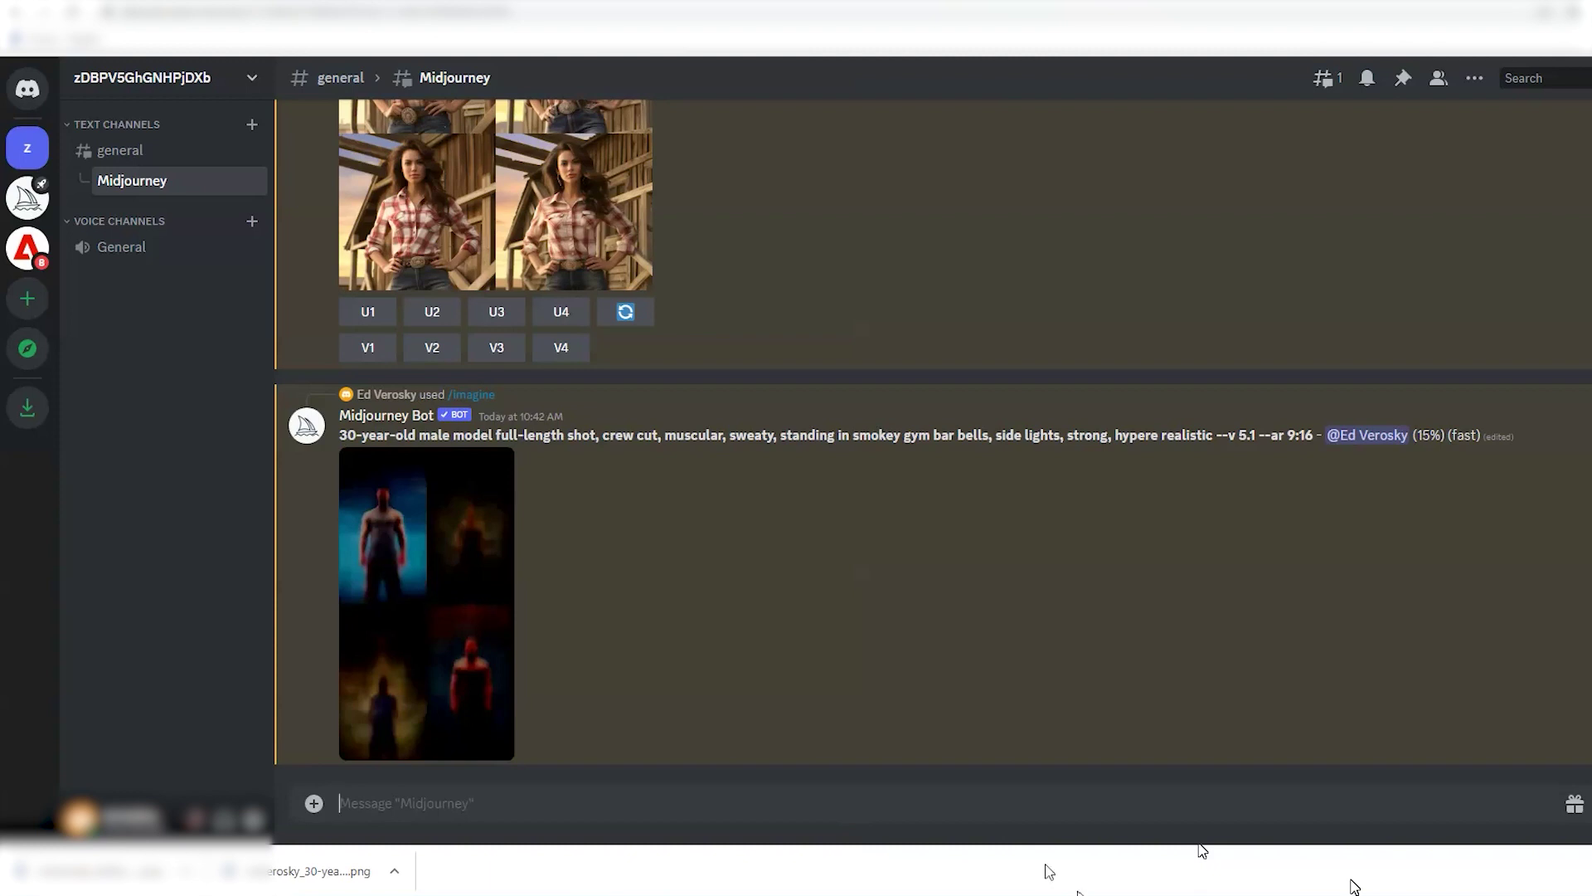
# Open the finished 9:16 gym grid full-size in the browser and scroll through all four images.
pyautogui.click(461, 500)
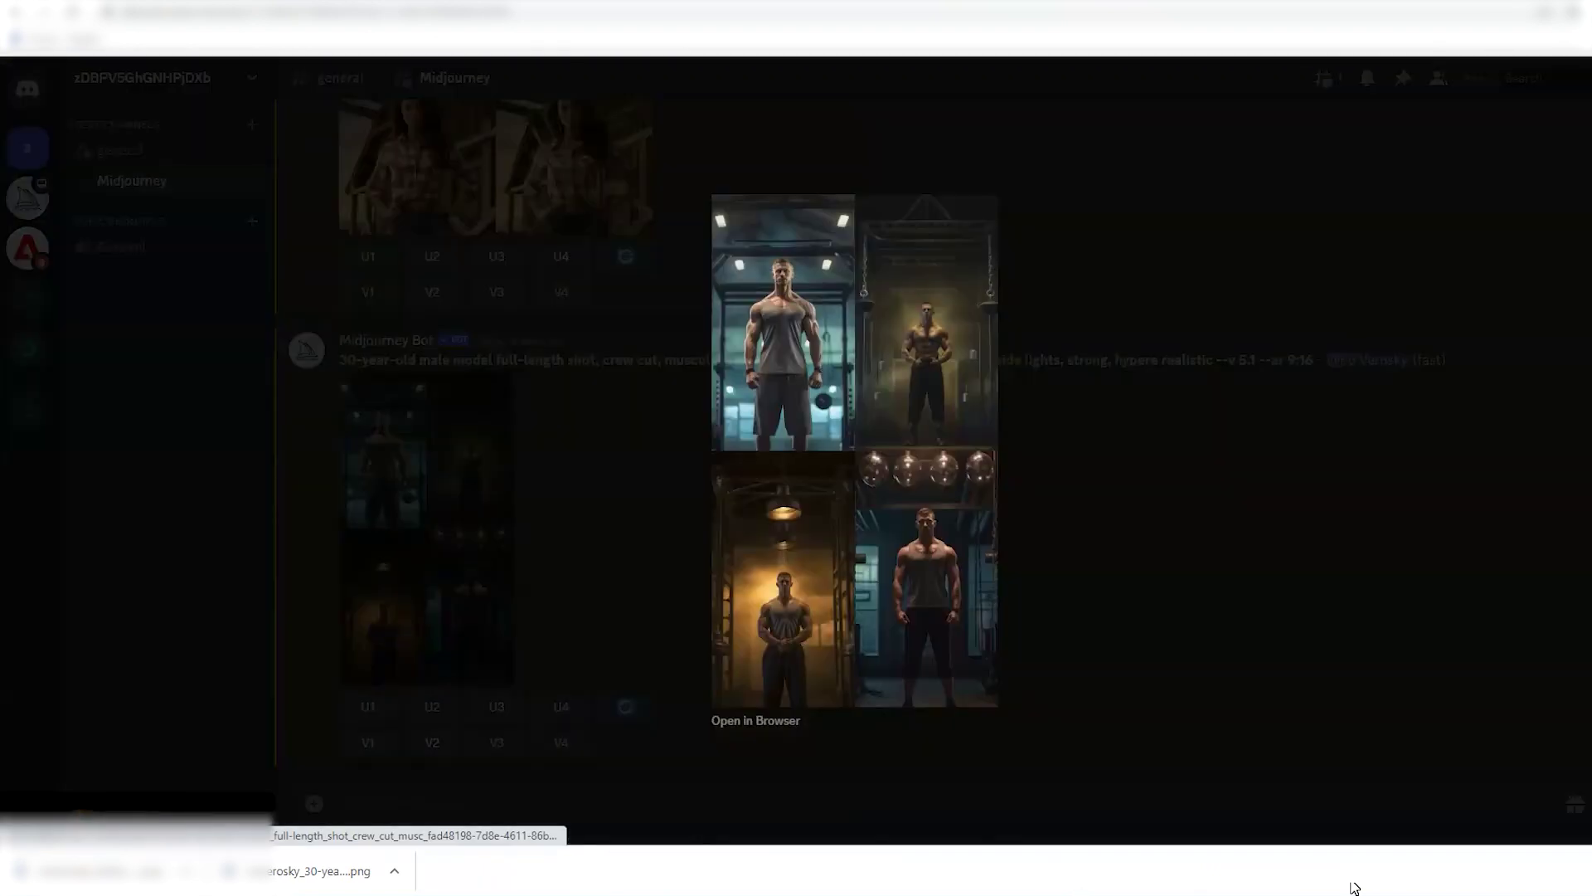
pyautogui.click(781, 727)
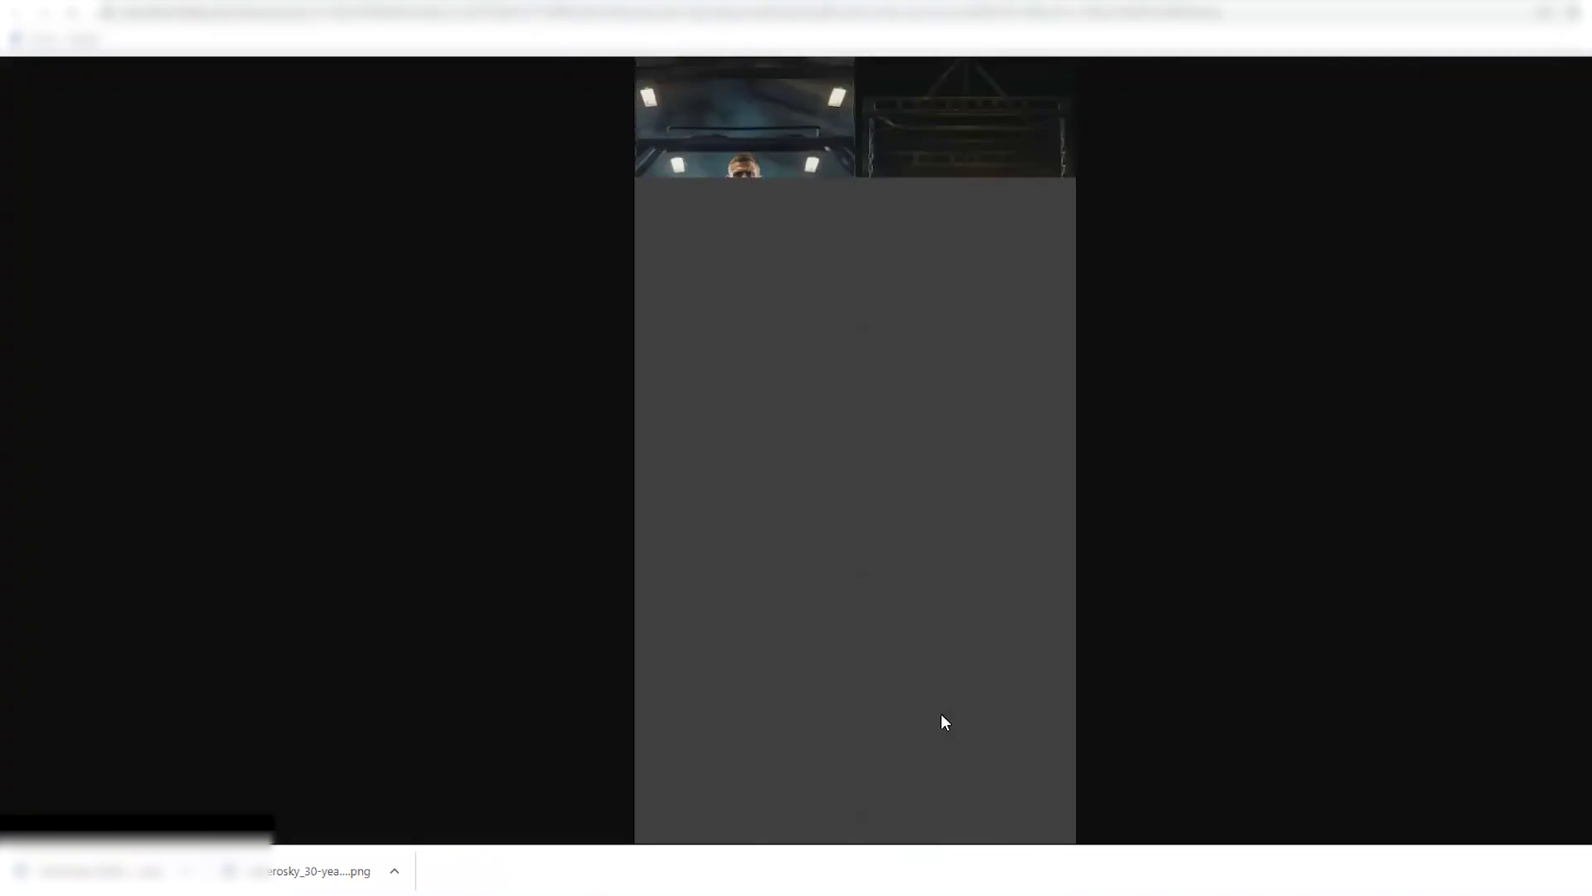
pyautogui.click(929, 710)
pyautogui.scroll(10, 871, 446)
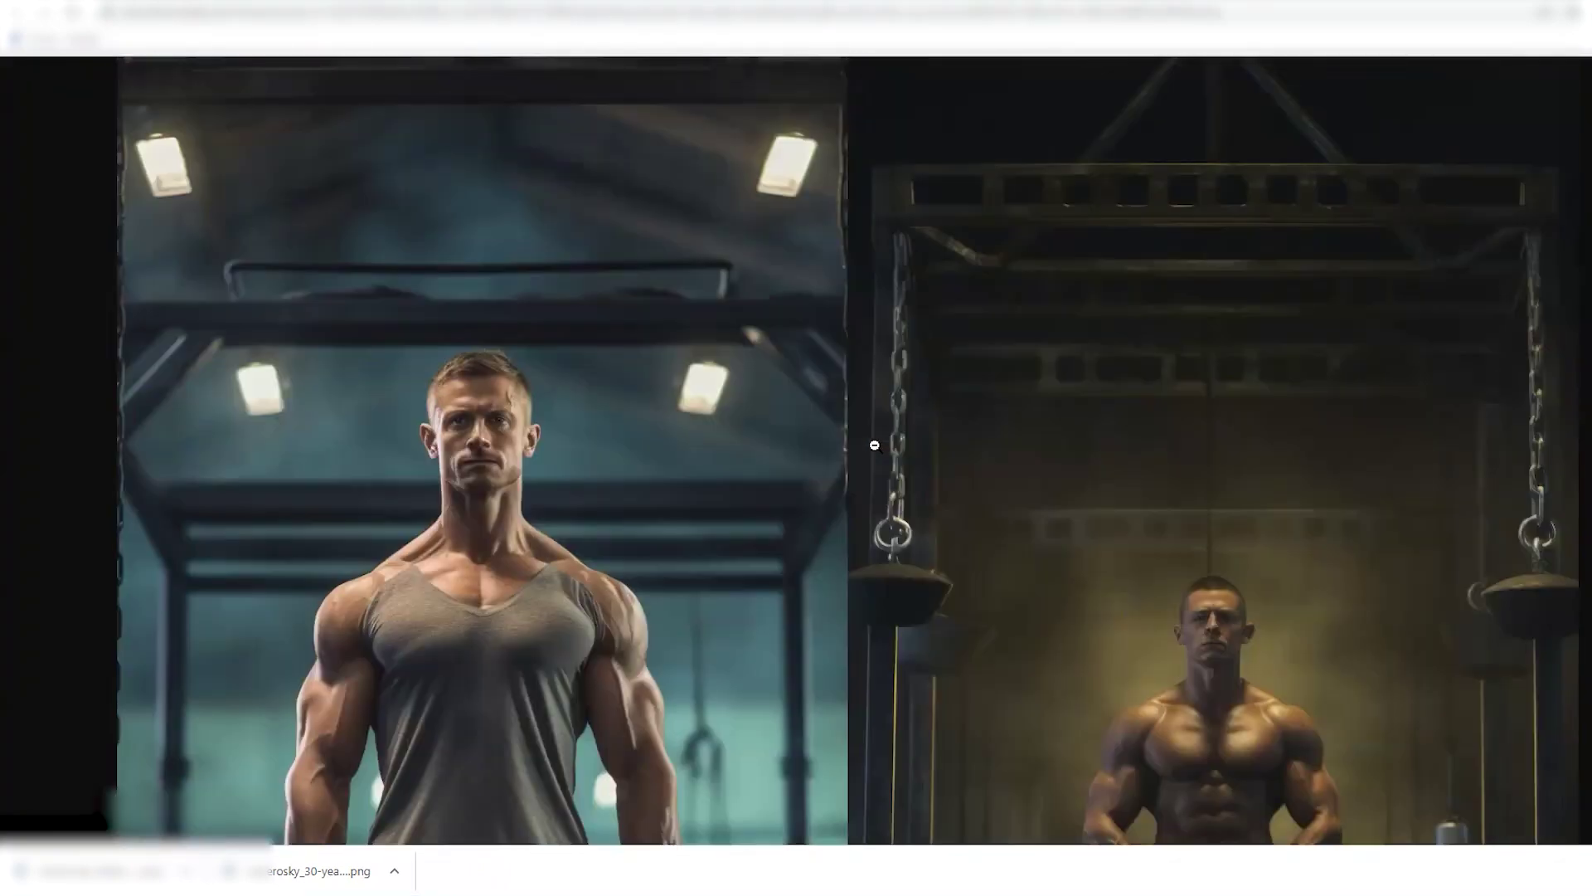
pyautogui.scroll(-5, 874, 446)
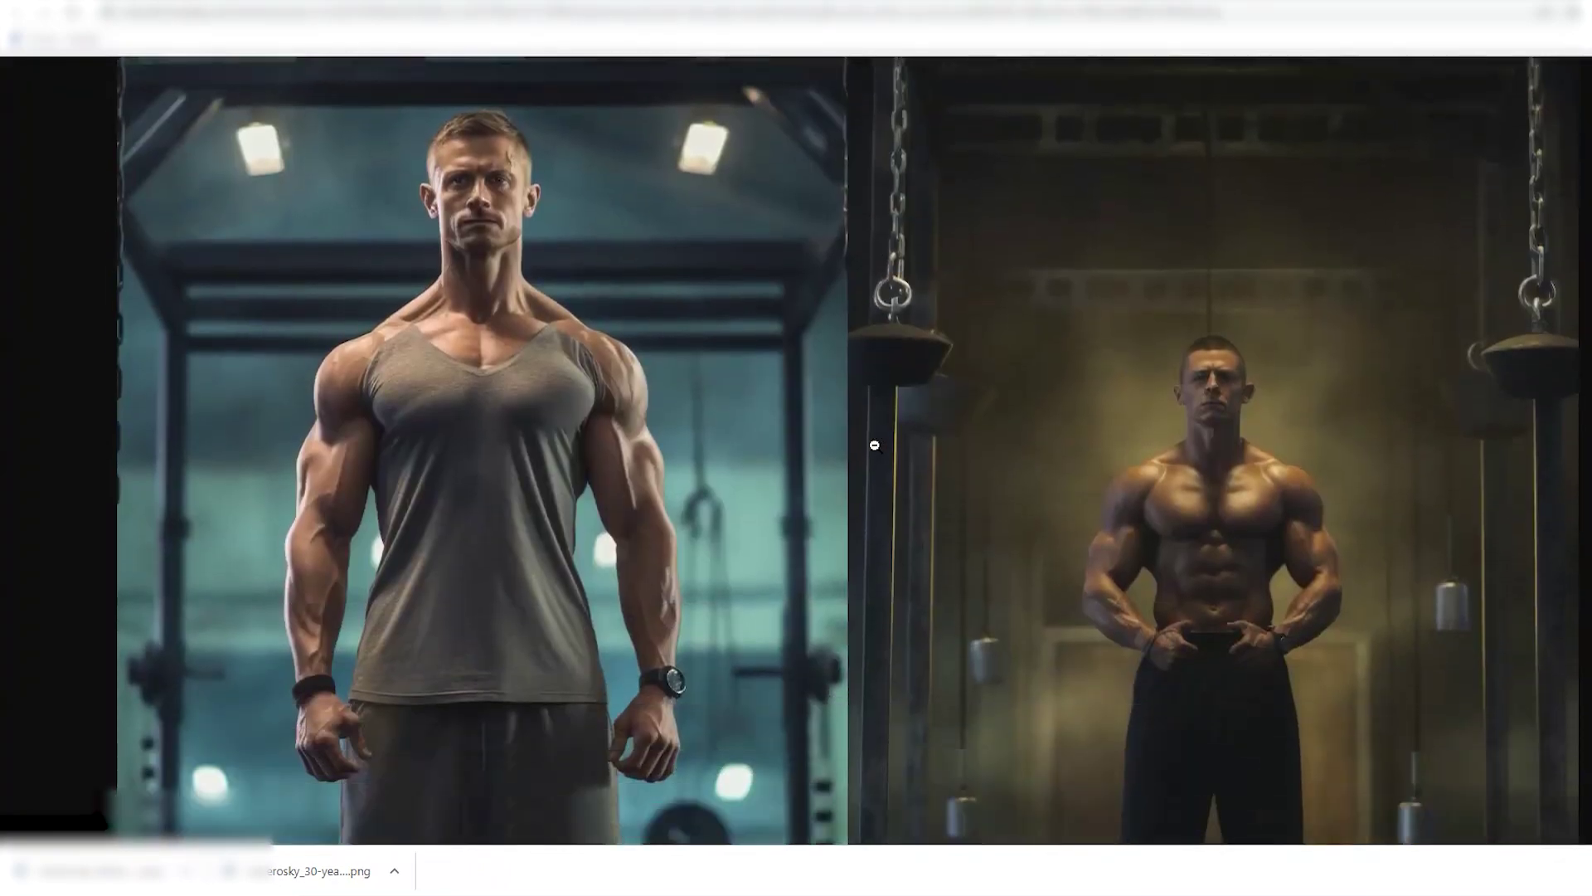
pyautogui.scroll(-4, 874, 445)
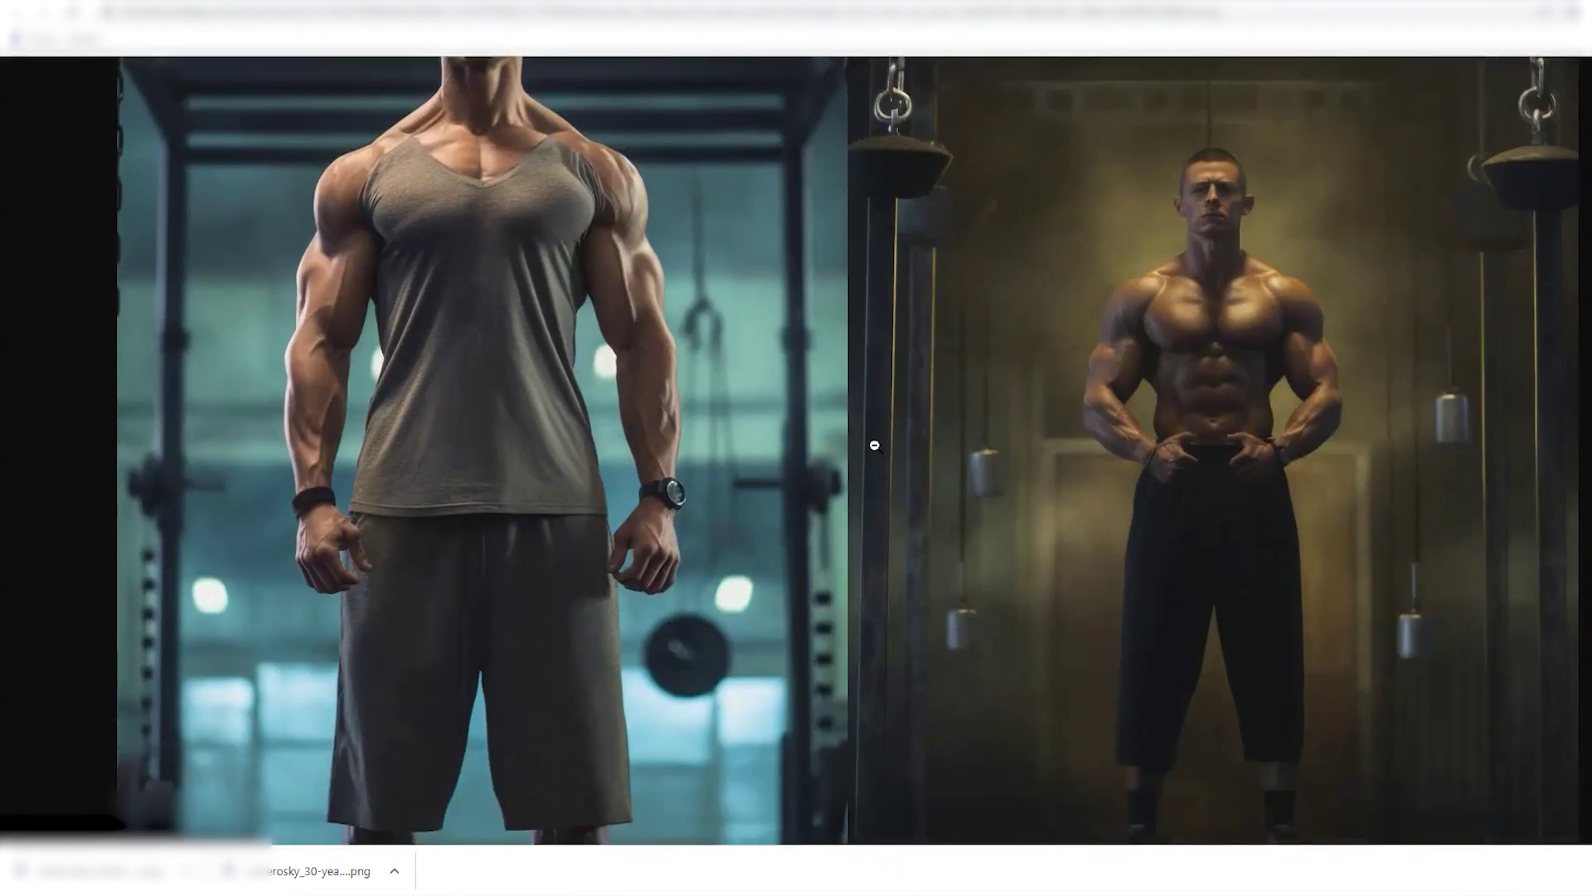
pyautogui.scroll(-10, 874, 445)
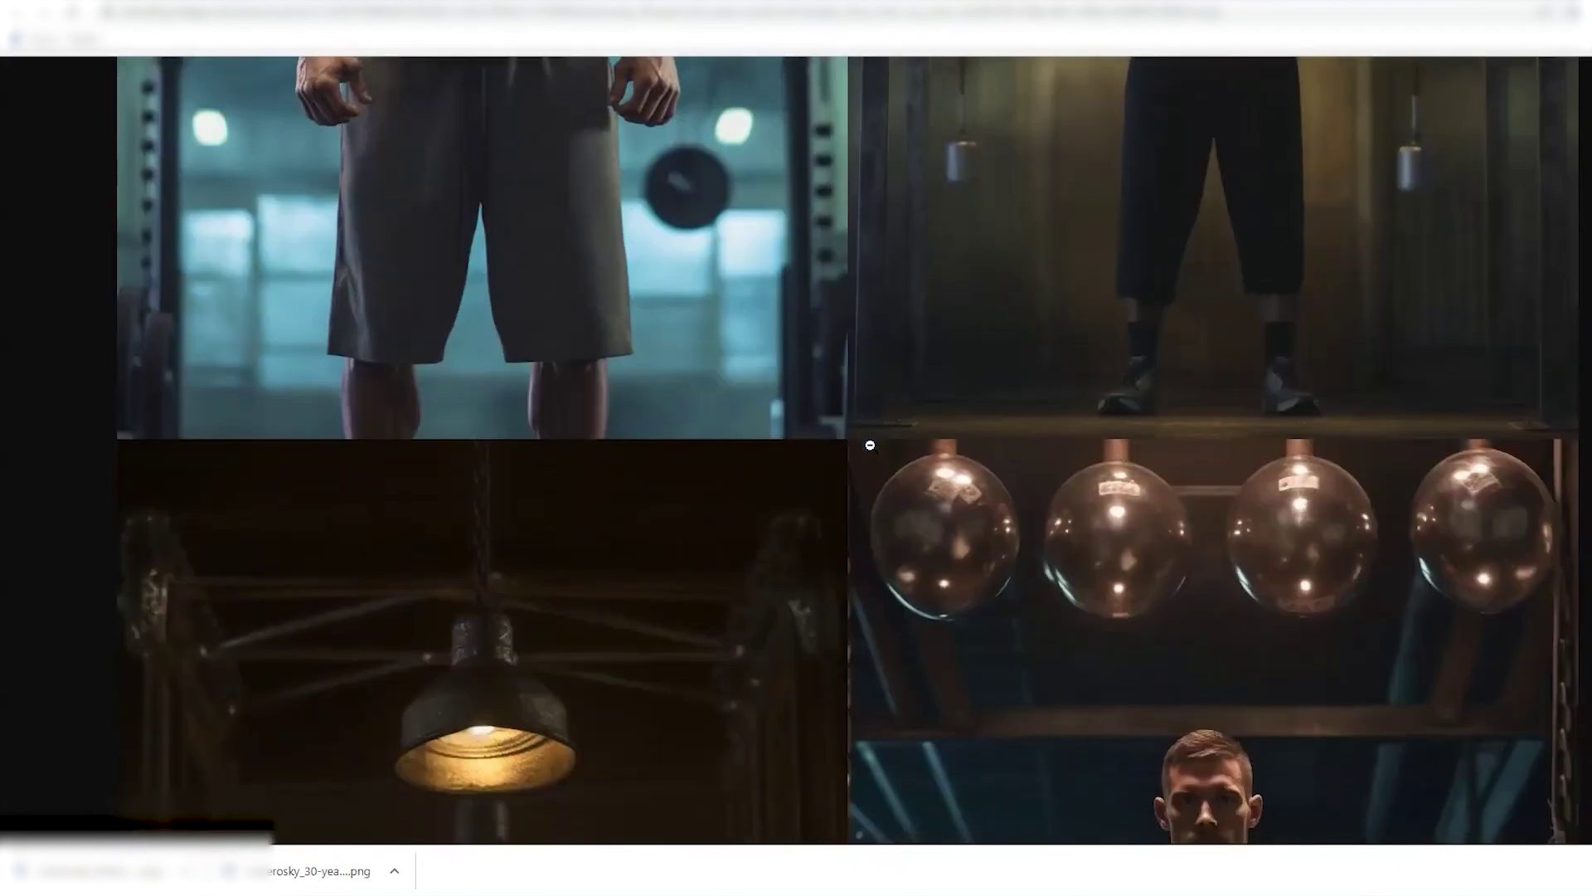
pyautogui.scroll(-4, 870, 445)
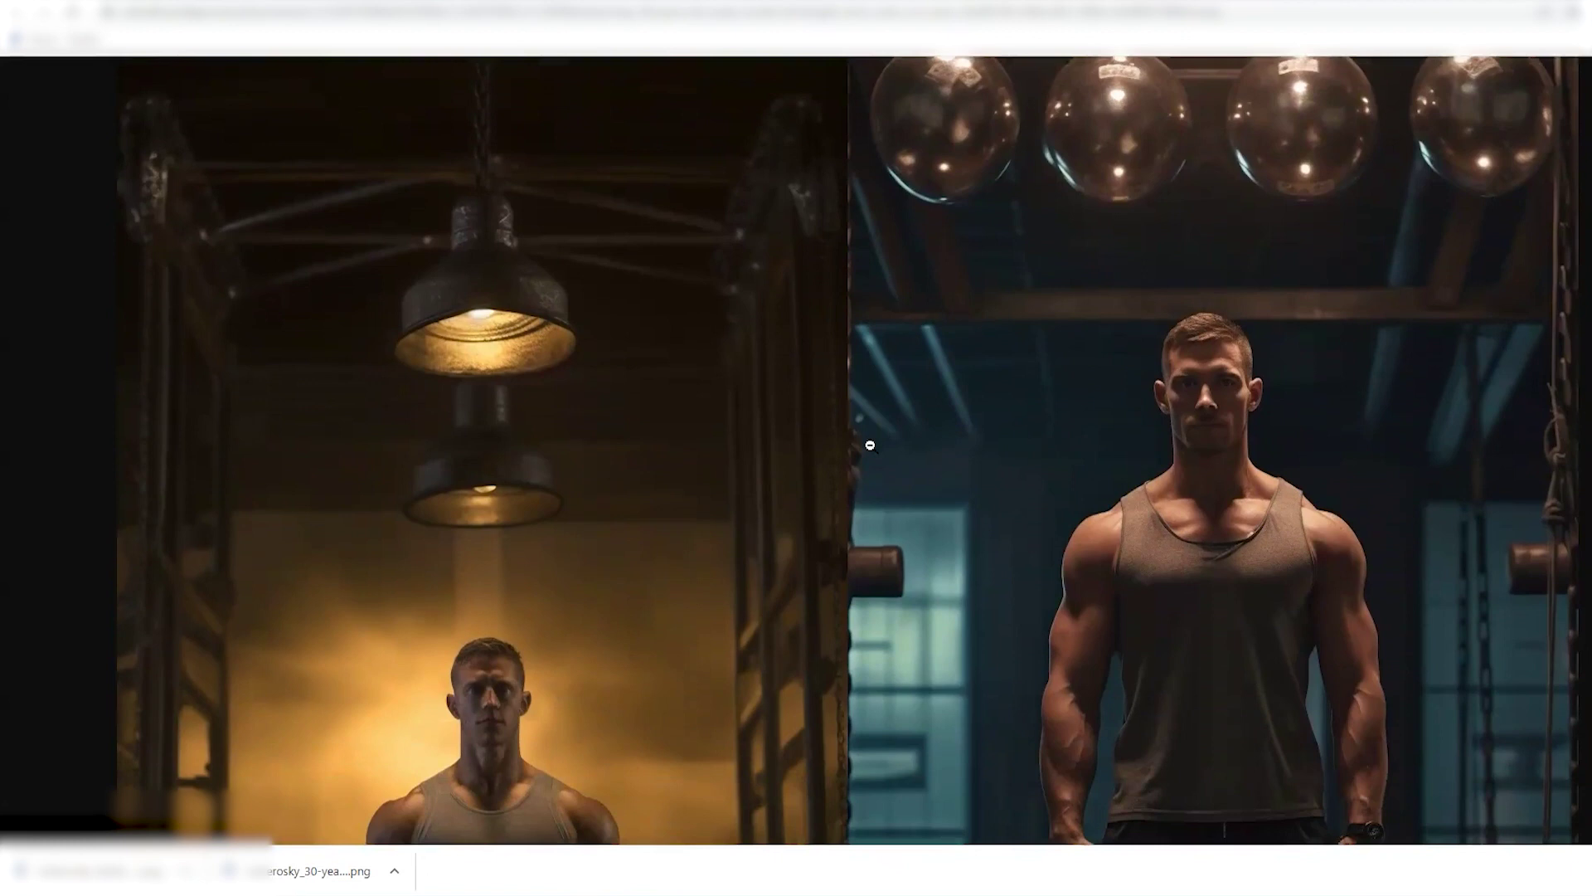
pyautogui.scroll(-5, 870, 445)
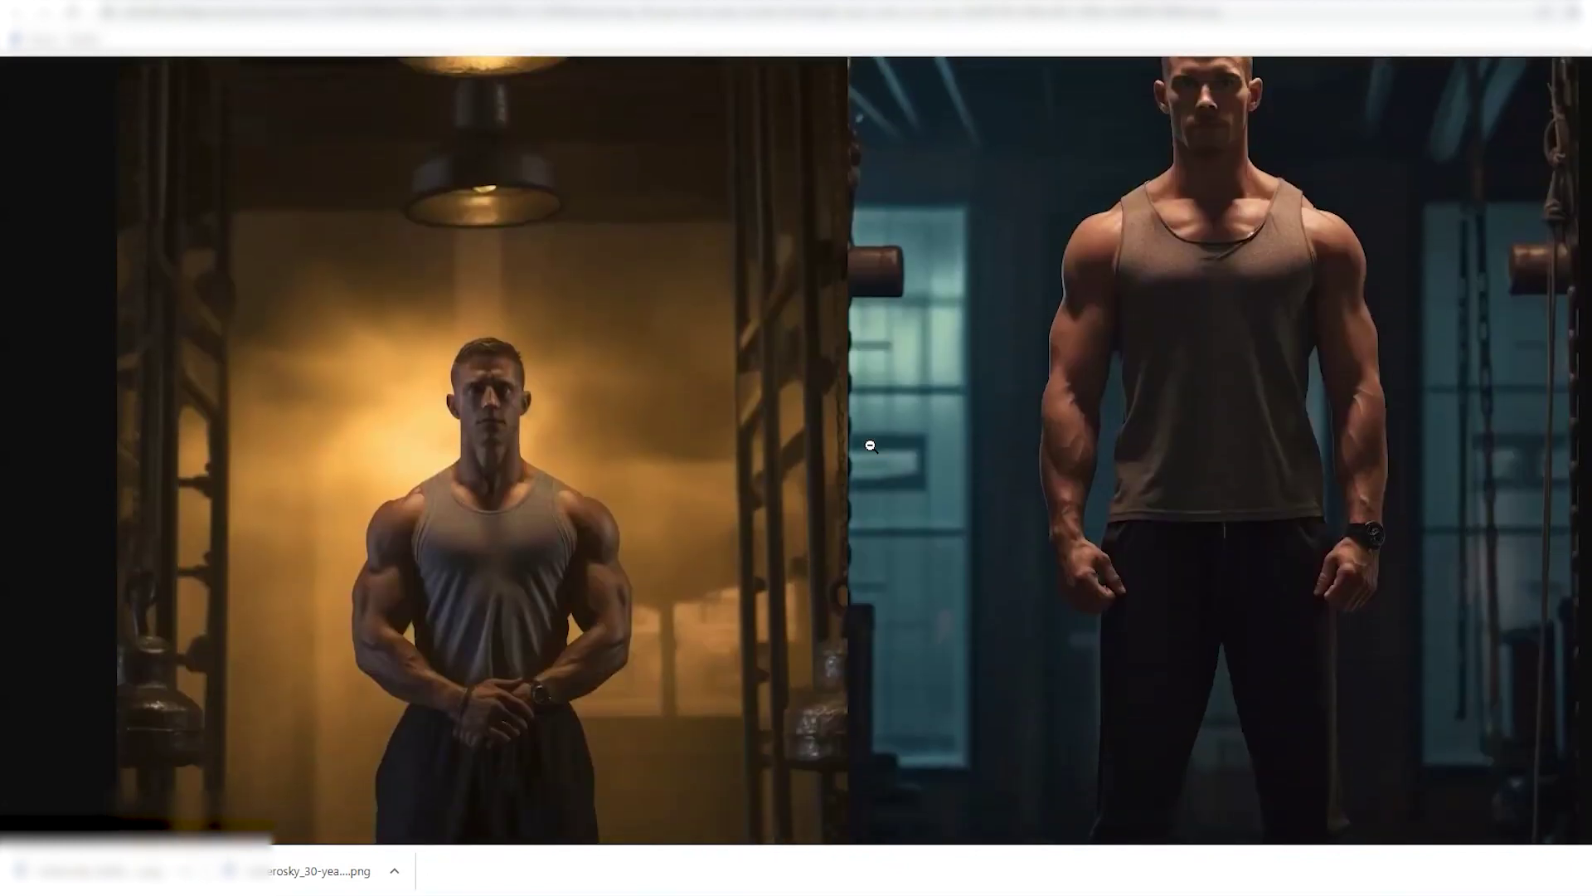
pyautogui.scroll(-3, 870, 445)
pyautogui.scroll(-10, 870, 445)
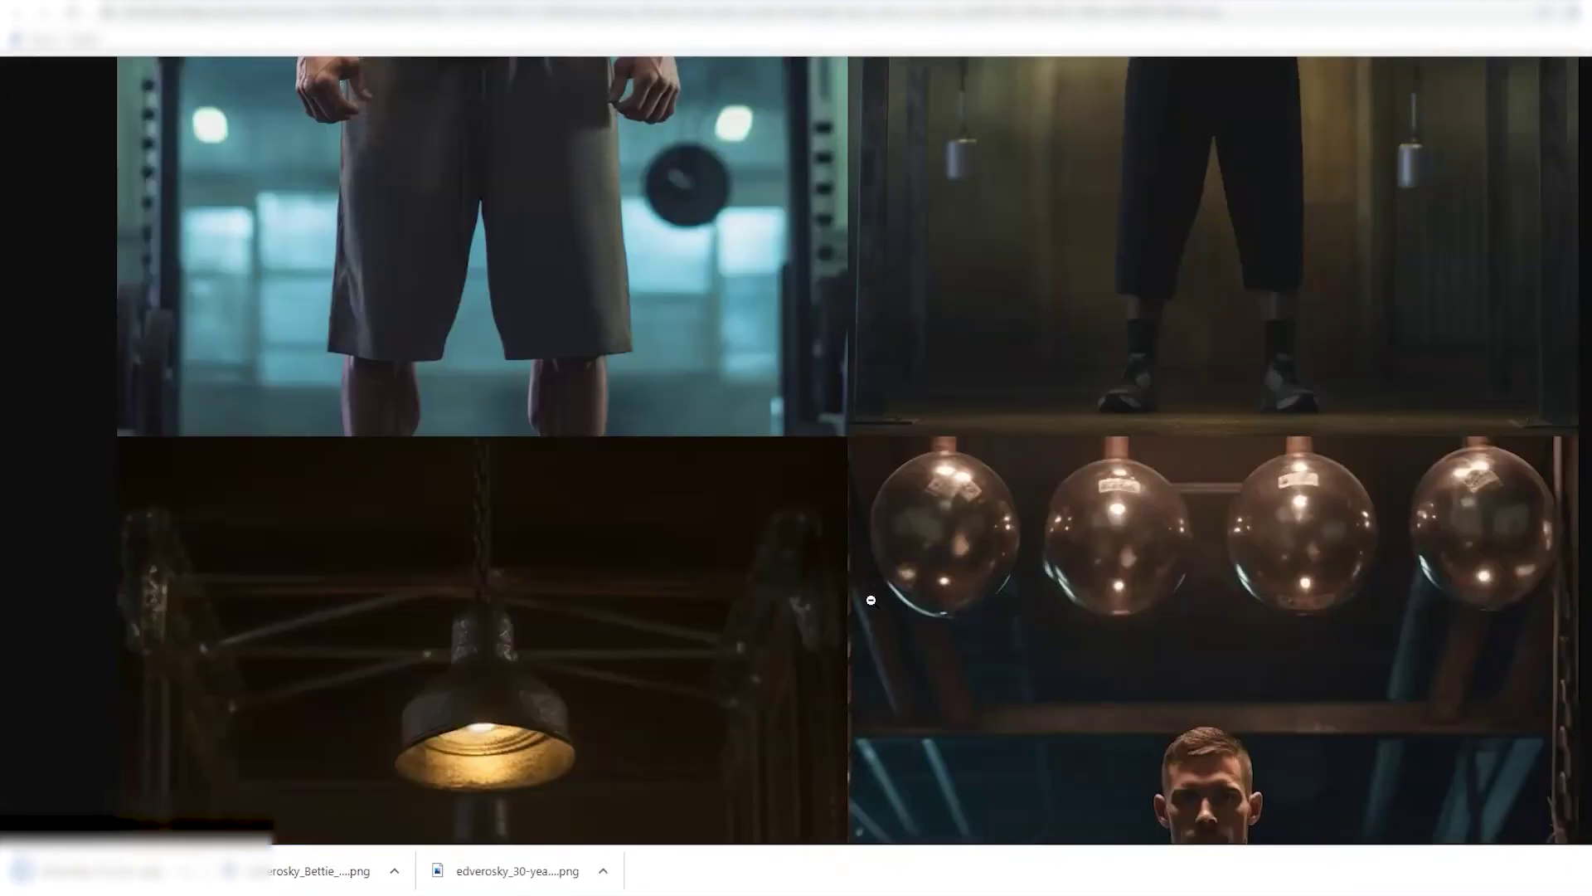